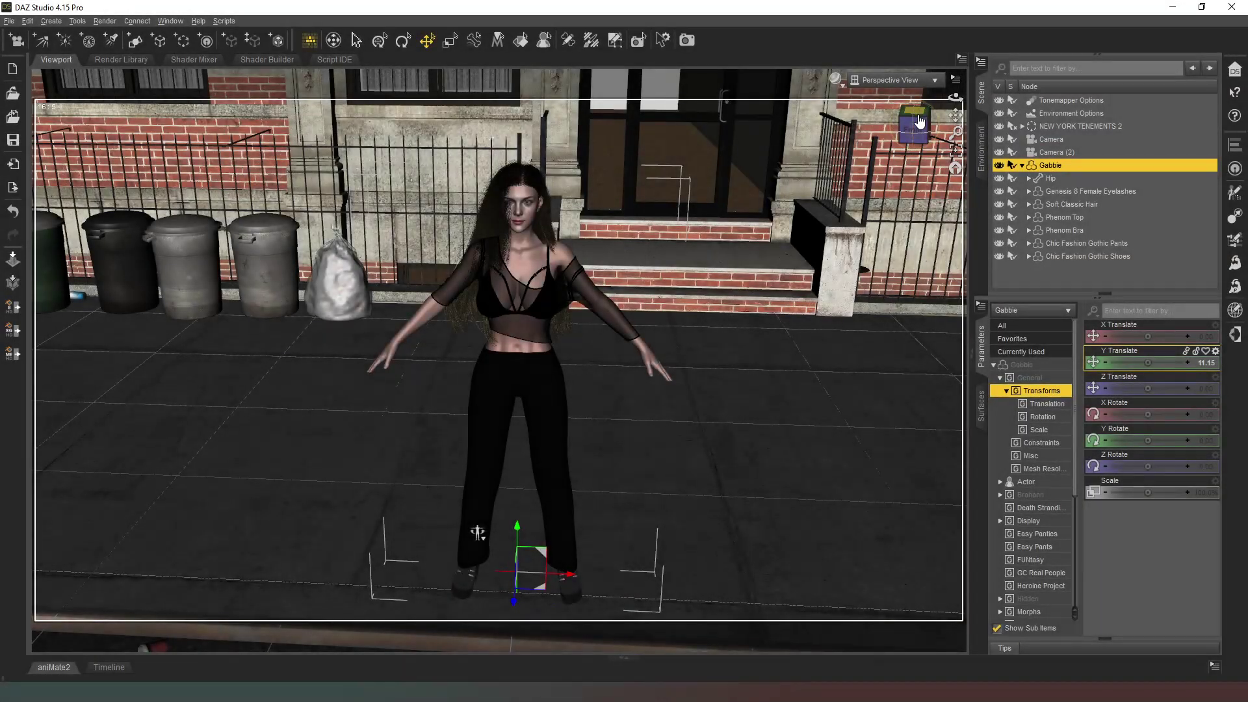
Move the Gabbie figure from the sidewalk to the entrance steps, at X Translate 80.93 and Z Translate -527.73
drag(919, 126, 884, 182)
click(955, 151)
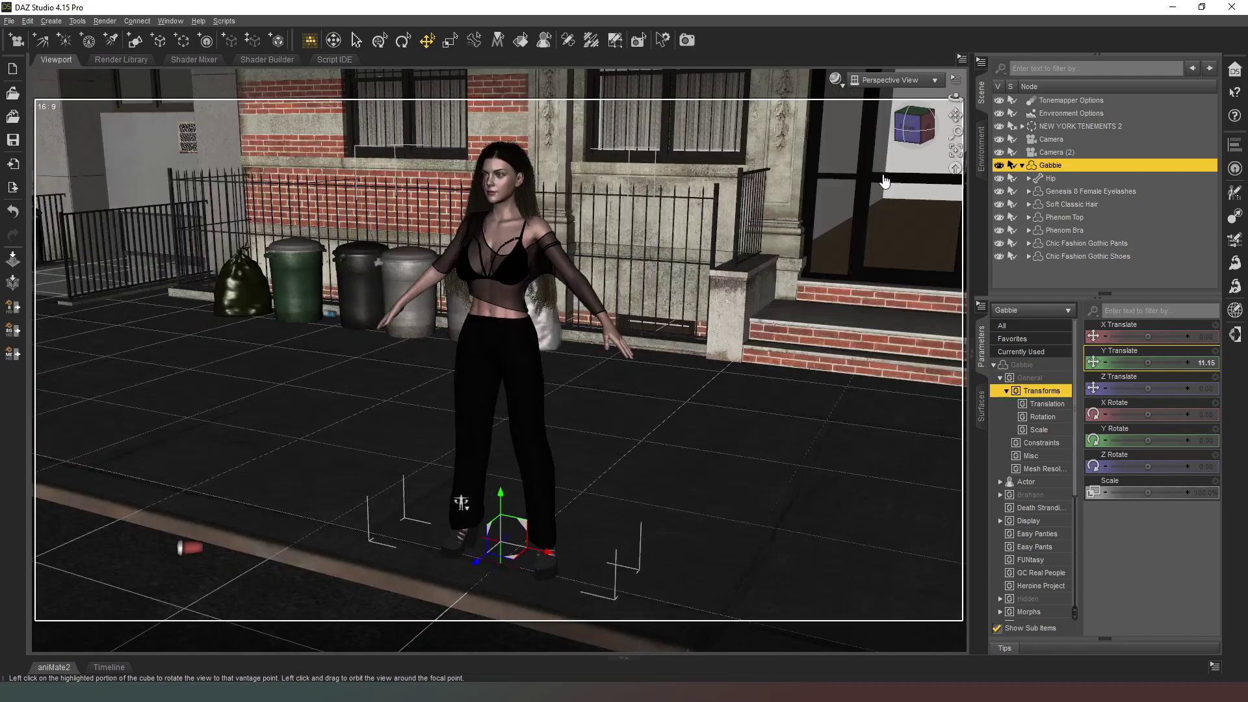
mouse_move(908, 133)
mouse_down()
mouse_move(933, 134)
mouse_move(900, 133)
mouse_move(923, 139)
mouse_up()
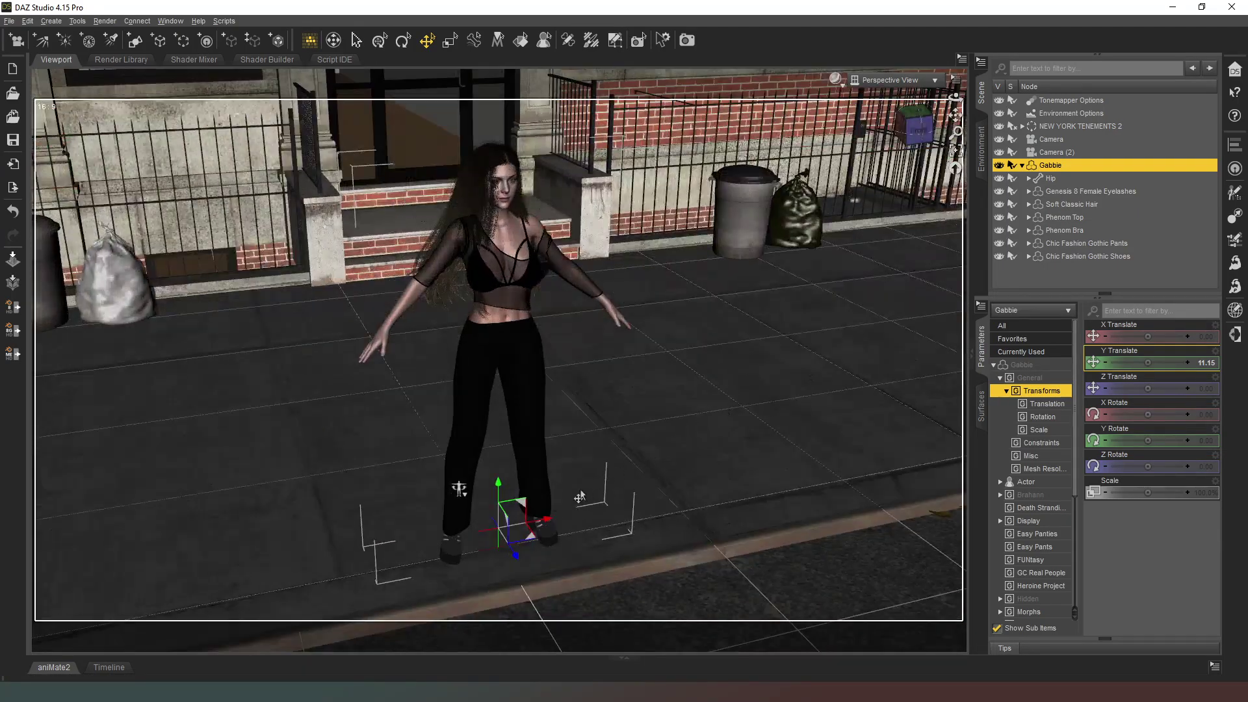
drag(528, 546, 418, 252)
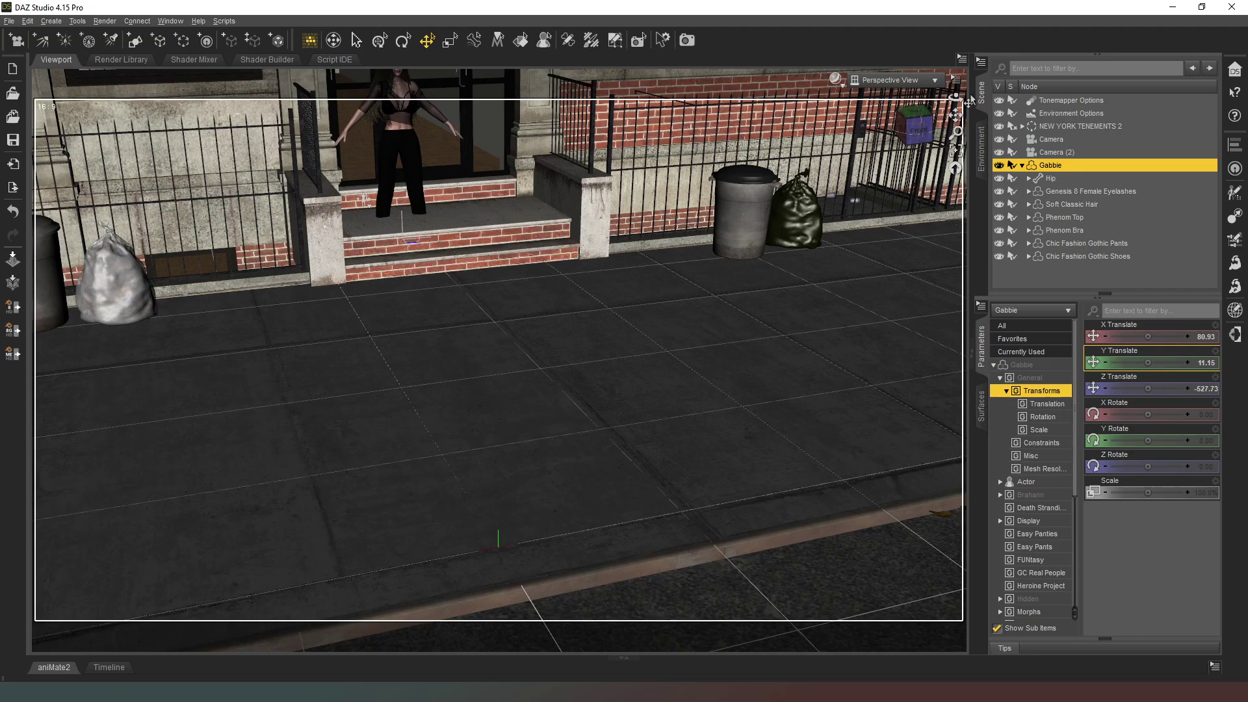
Raise the Gabbie figure so her shoes stand on the porch floor, with Y Translate at 42.34
drag(936, 122, 923, 130)
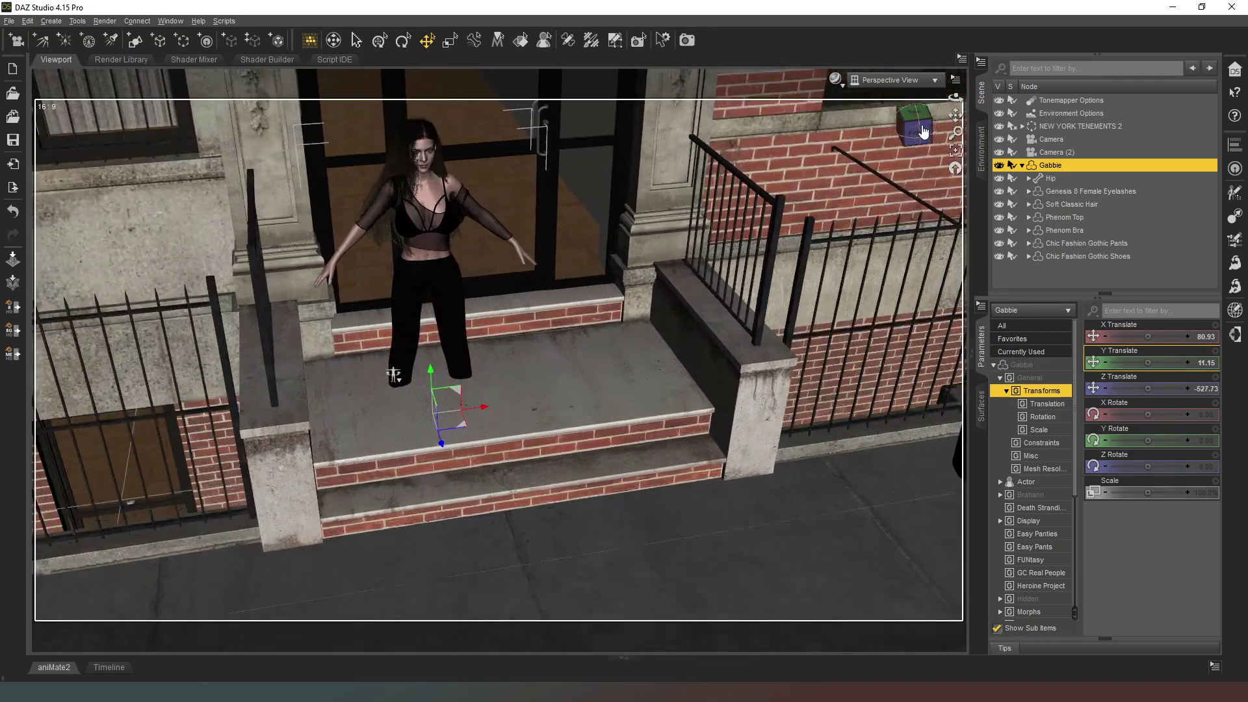
scroll(579, 396, up, 3)
scroll(506, 430, up, 8)
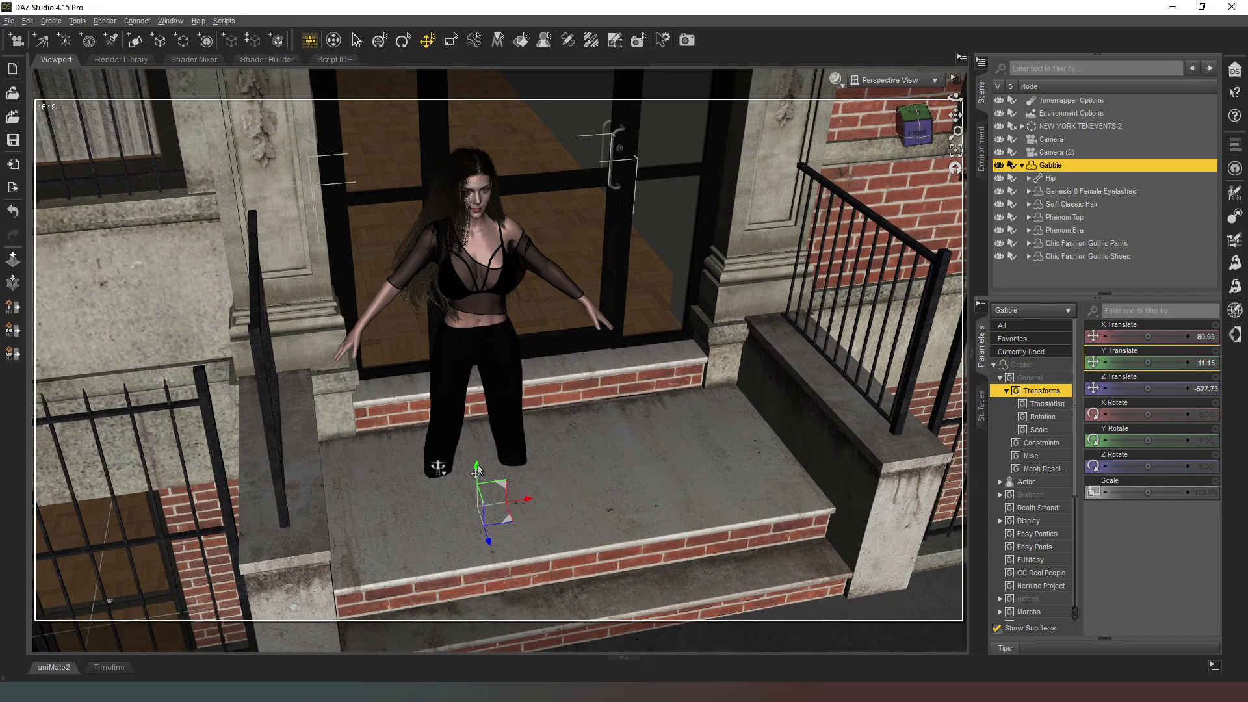
click(475, 471)
click(482, 416)
click(1022, 165)
click(477, 469)
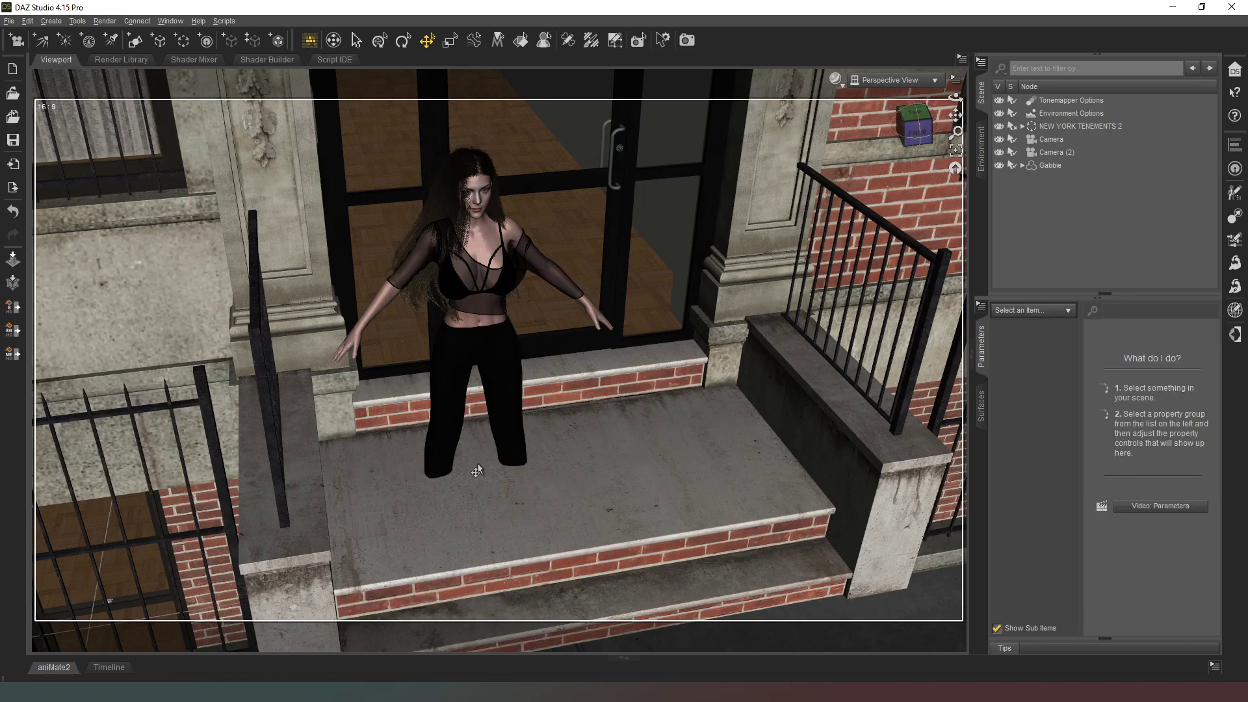
click(1051, 165)
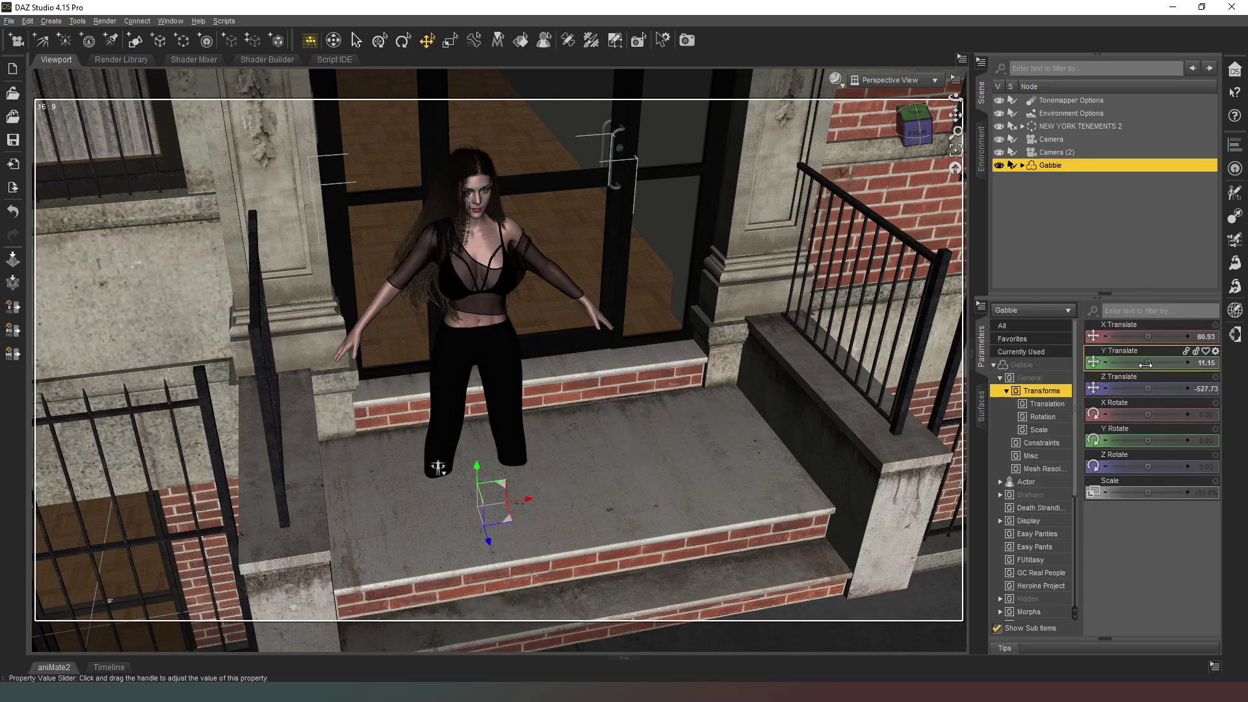
drag(1147, 362, 1164, 362)
drag(438, 454, 437, 417)
Apply a leaning pose with one knee bent to the Gabbie figure on the porch
mouse_move(918, 128)
mouse_down()
mouse_move(902, 121)
mouse_move(912, 133)
mouse_up()
click(923, 131)
middle_drag(802, 125, 873, 123)
middle_drag(160, 160, 204, 158)
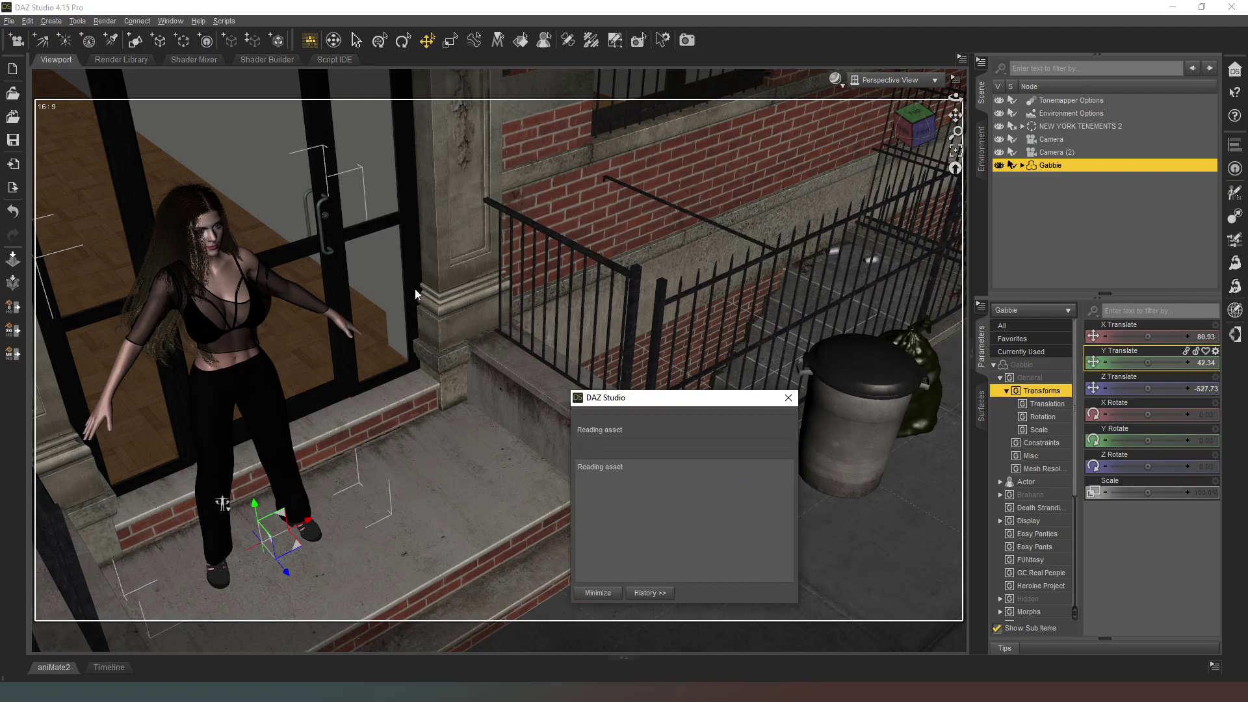
click(741, 209)
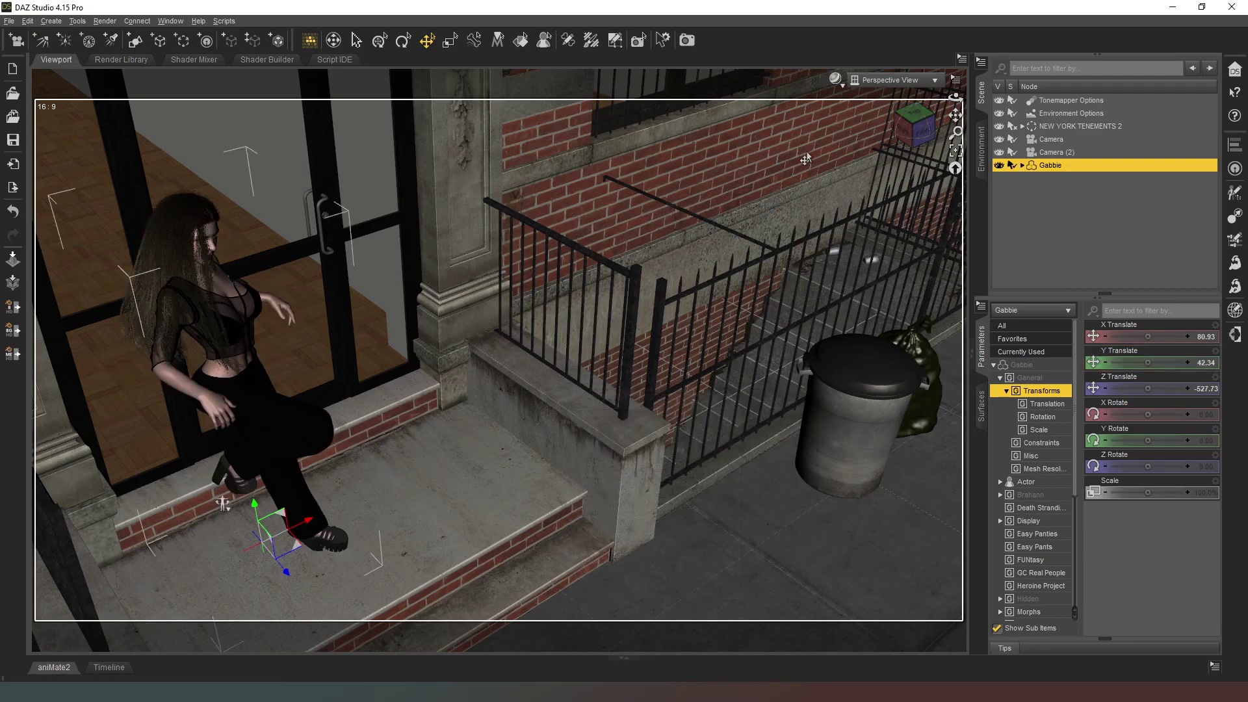
Set the figure's Y Rotate to -89.99 and move her beside the porch railing, at about X 210 and Z -522
click(905, 126)
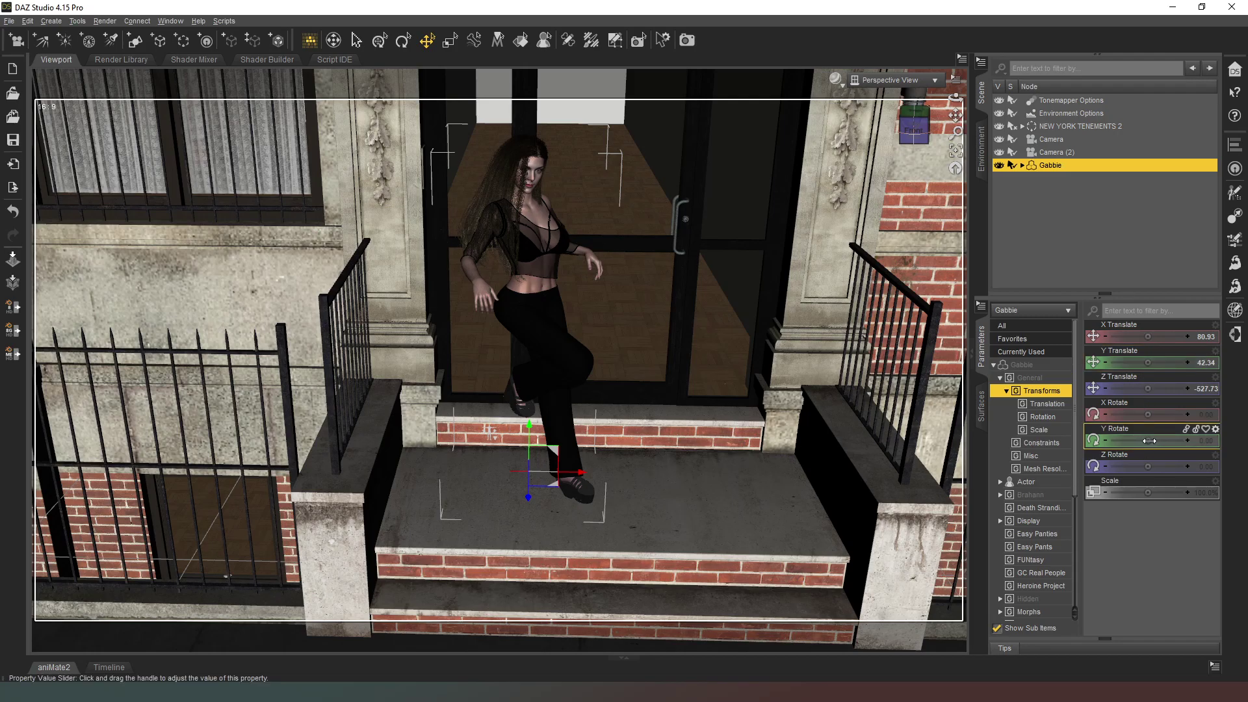
drag(1146, 439, 1128, 440)
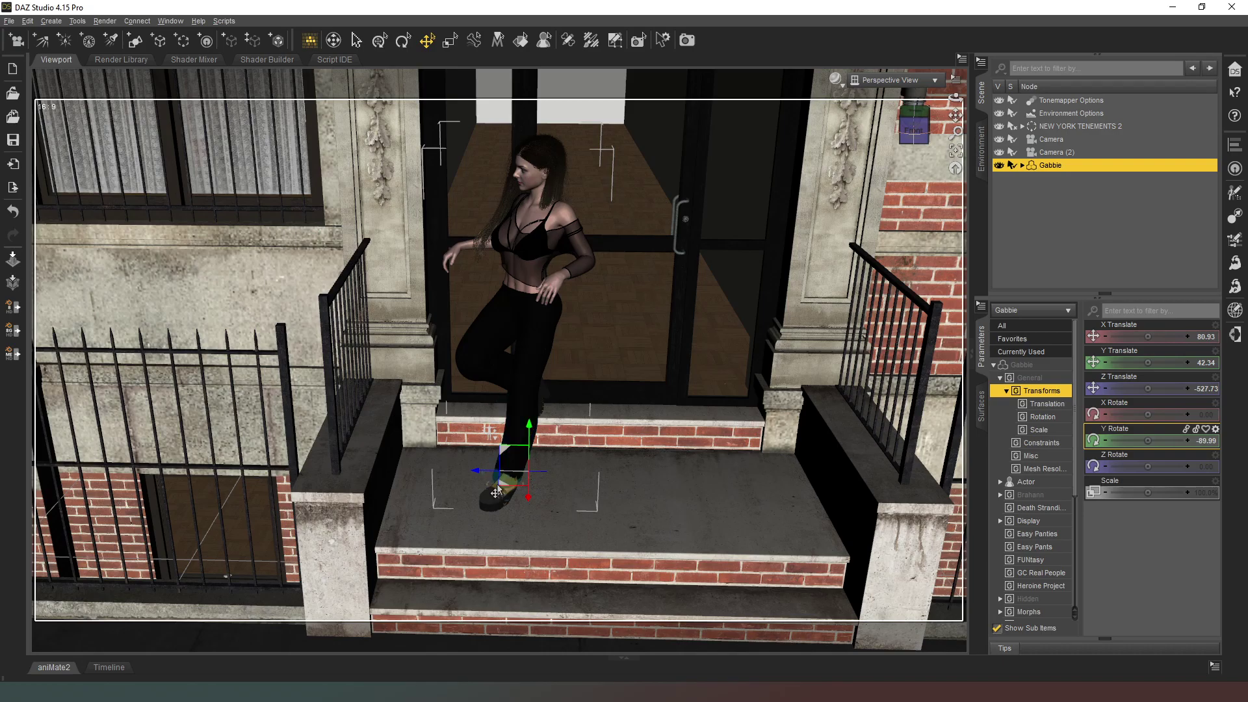
drag(544, 497, 798, 501)
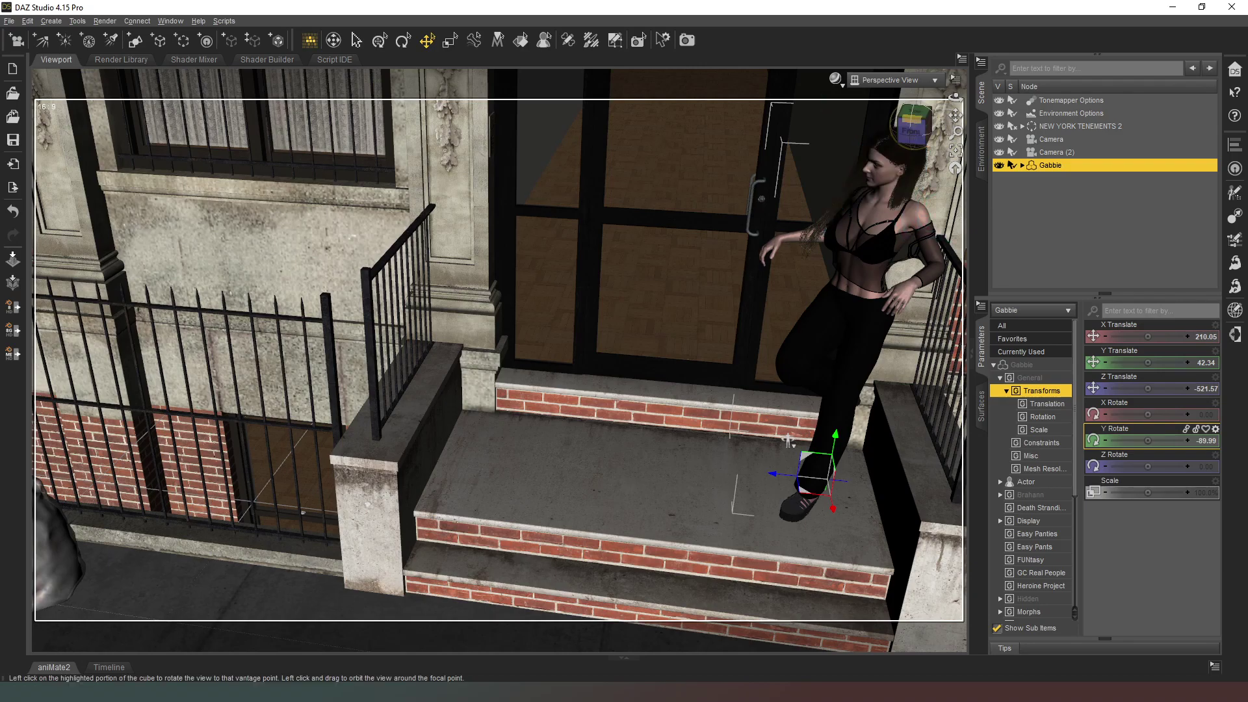
Turn the figure to a Y Rotate of about -136 and place her against the railing, at X 235.65 and Z -514.04
drag(913, 126, 994, 128)
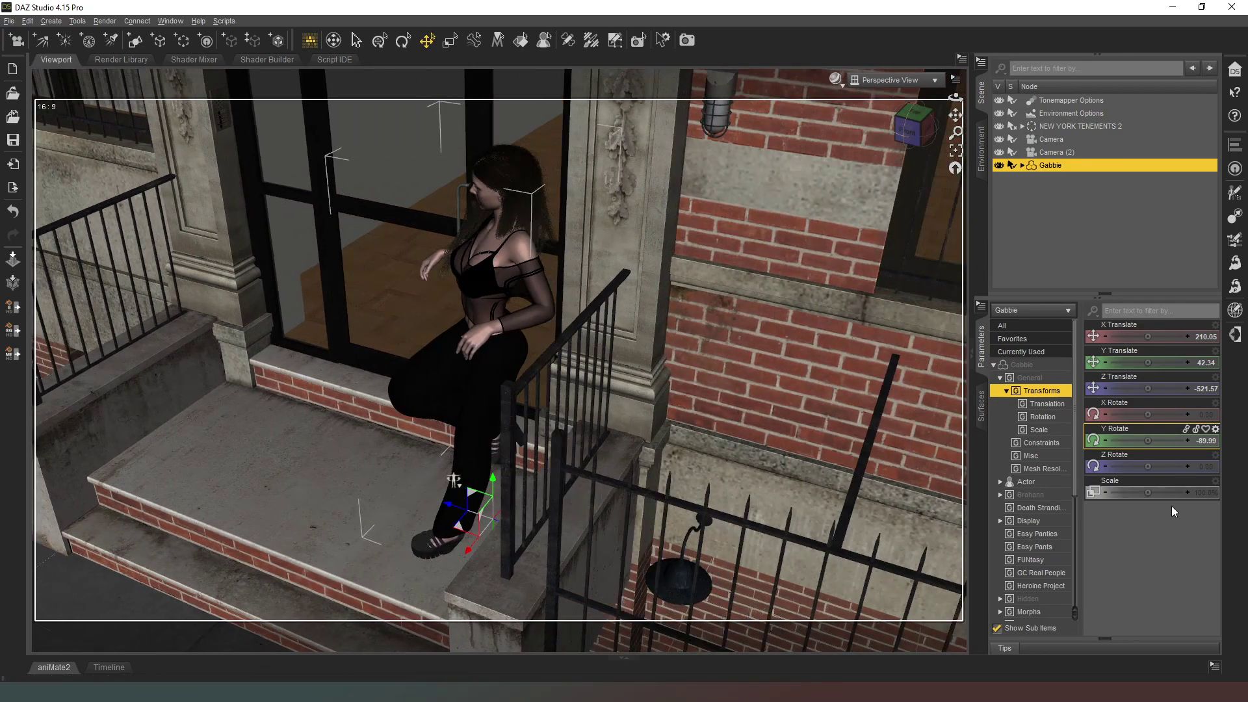
drag(1163, 447, 1128, 440)
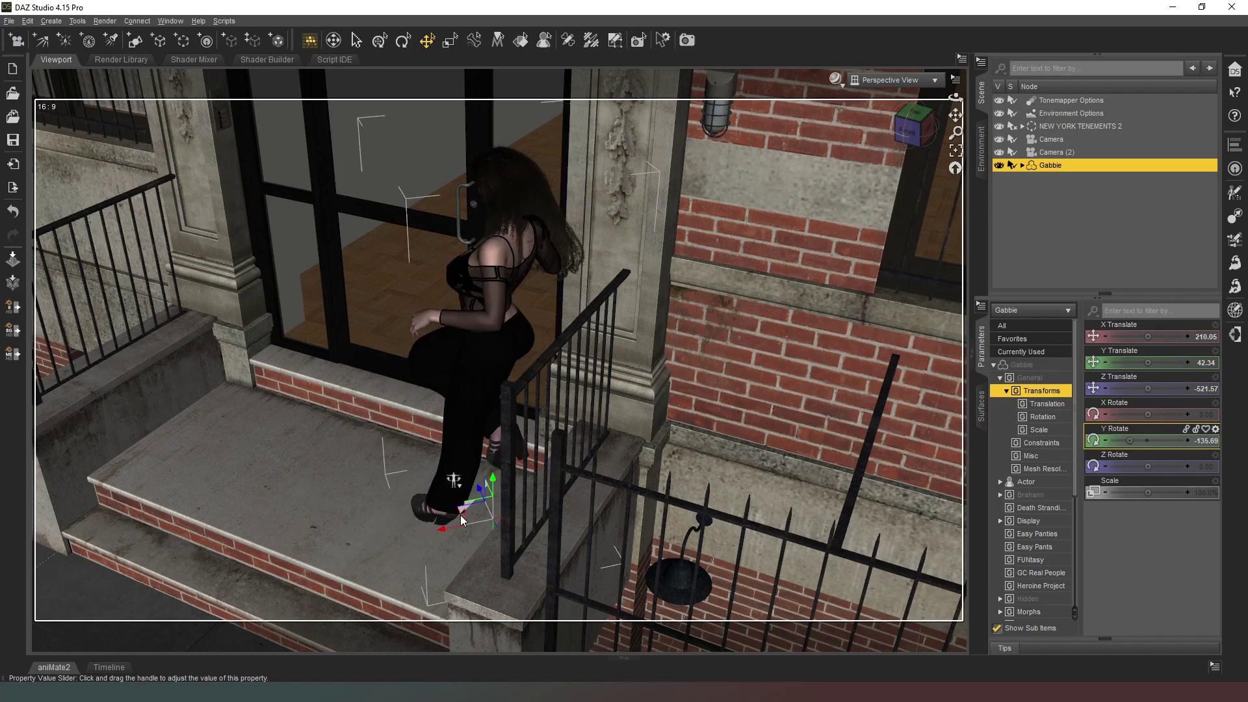
drag(455, 520, 499, 543)
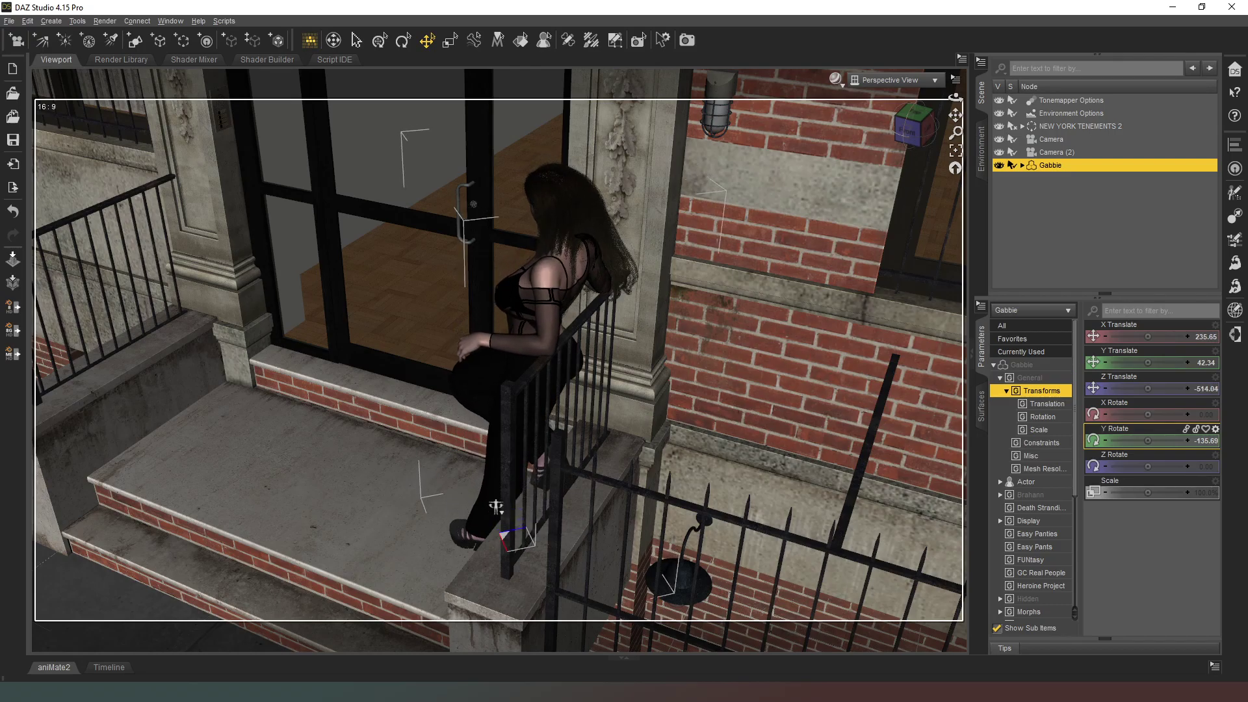
Turn the figure's head away from the door, with Bend 1.75, Twist 29.59 and Side-Side 2.38
drag(914, 135, 871, 125)
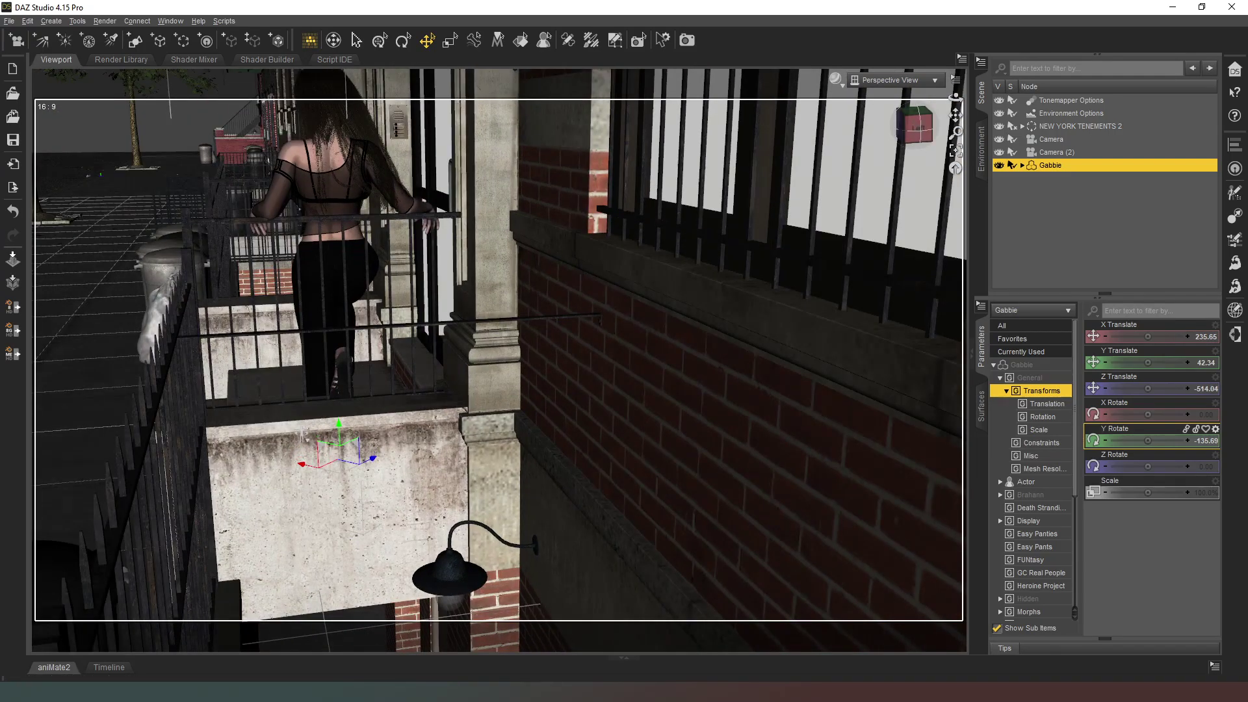
ctrl+alt+drag(302, 434, 666, 410)
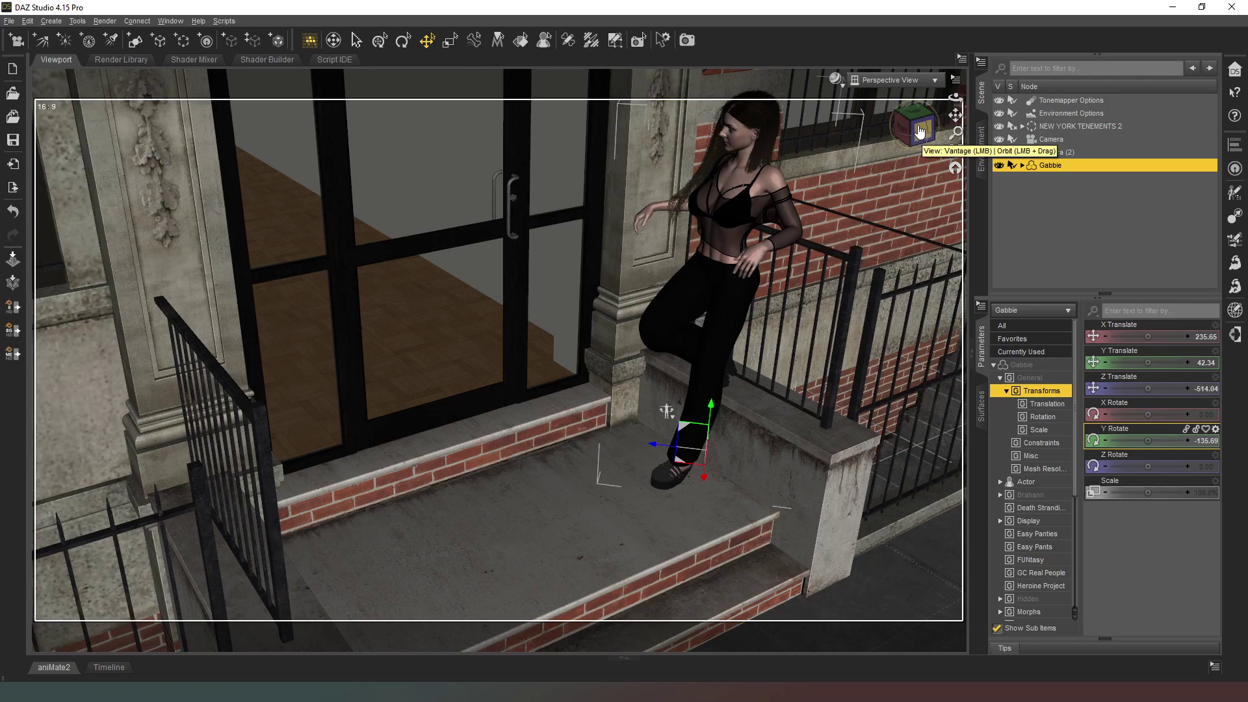
drag(918, 134, 902, 127)
alt+drag(578, 421, 666, 434)
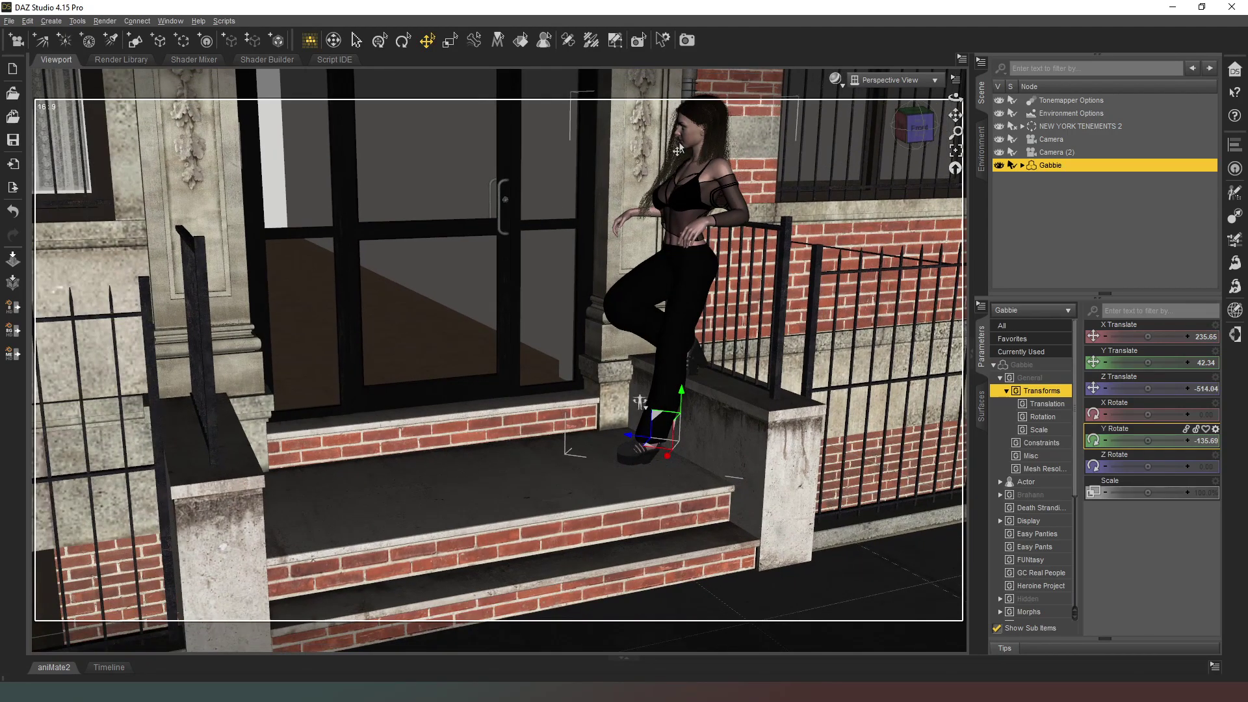
click(692, 146)
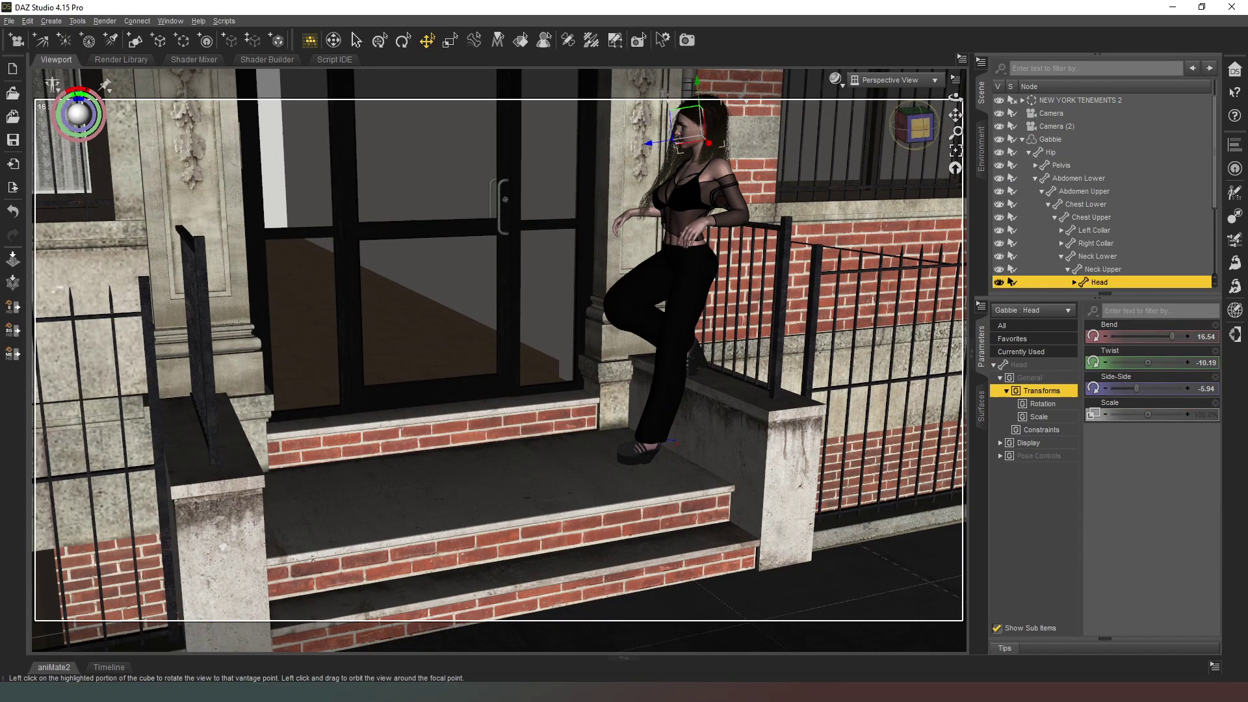
drag(914, 128, 836, 228)
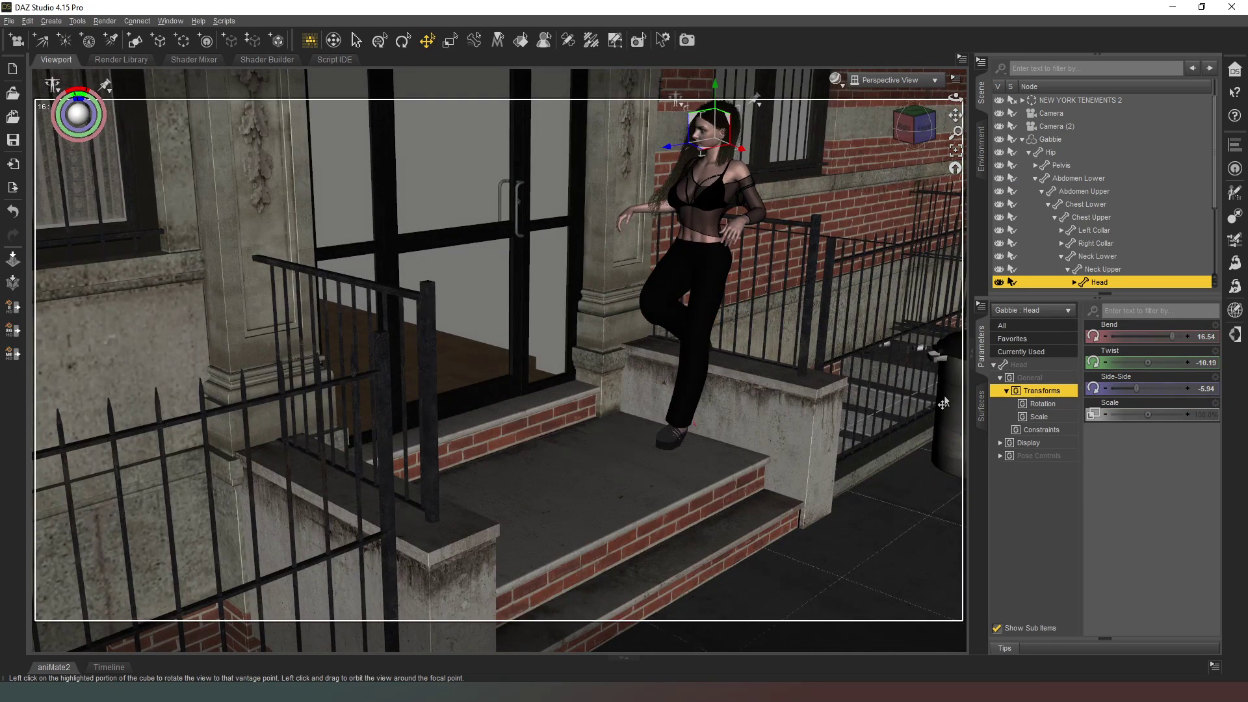
middle_drag(944, 398, 888, 453)
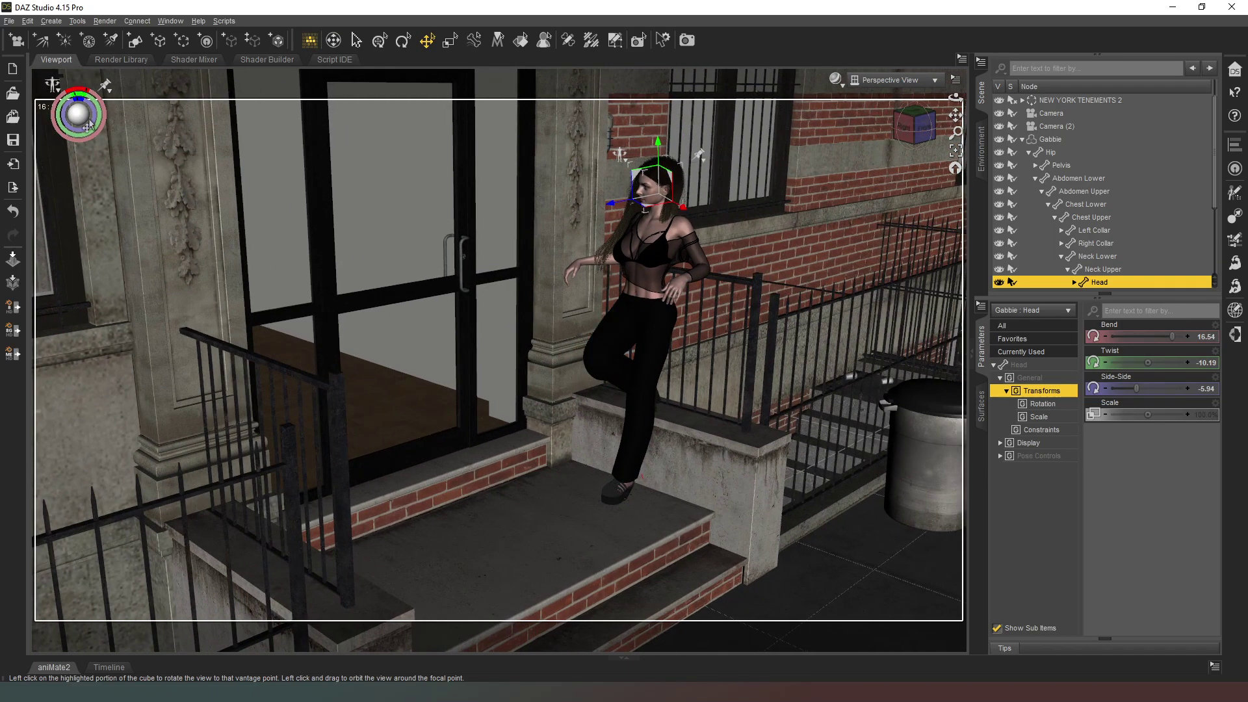
mouse_move(78, 115)
mouse_down()
mouse_move(92, 106)
mouse_move(91, 119)
mouse_up()
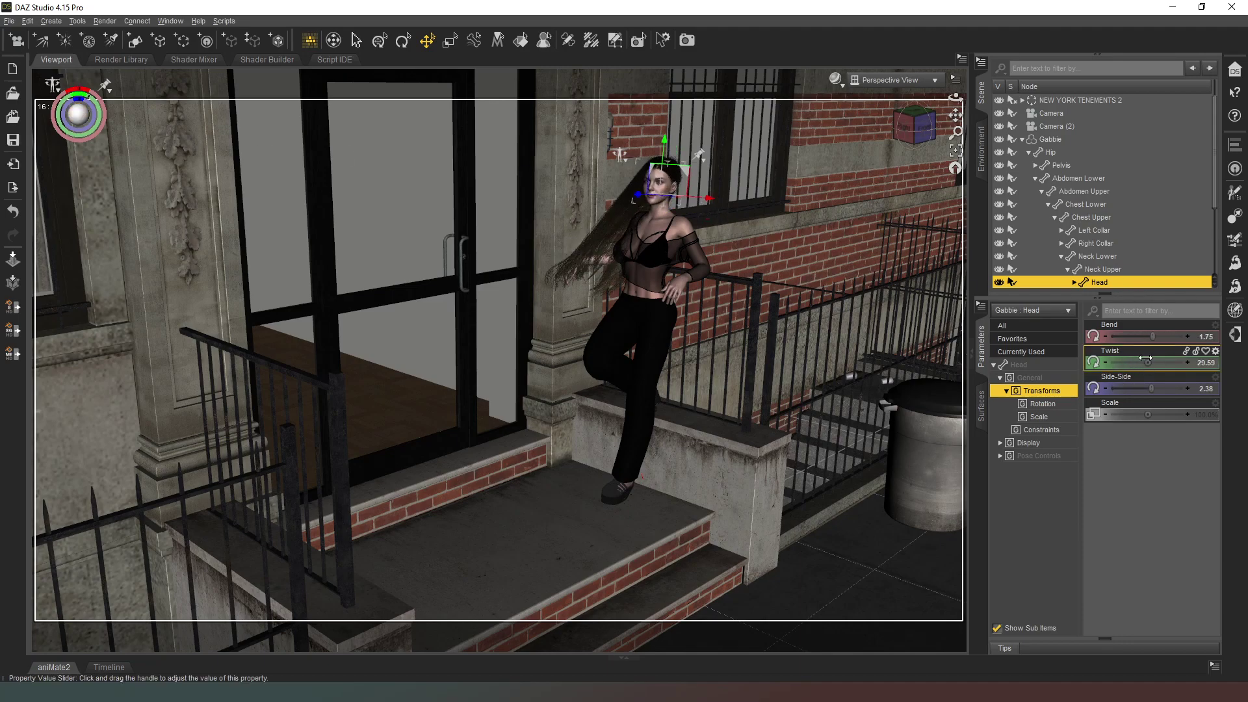
Refine the head pose to Bend 25.00, Twist 43.97 and Side-Side 2.50
drag(1147, 362, 1181, 386)
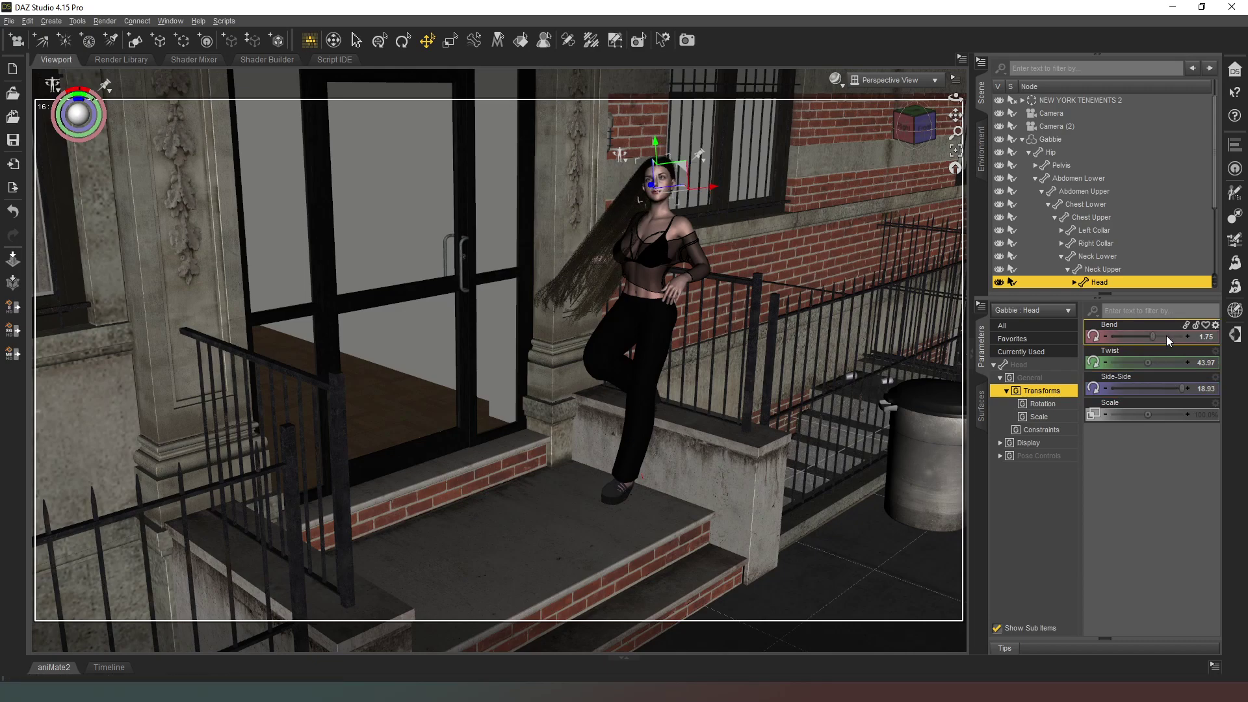
drag(1154, 336, 1188, 335)
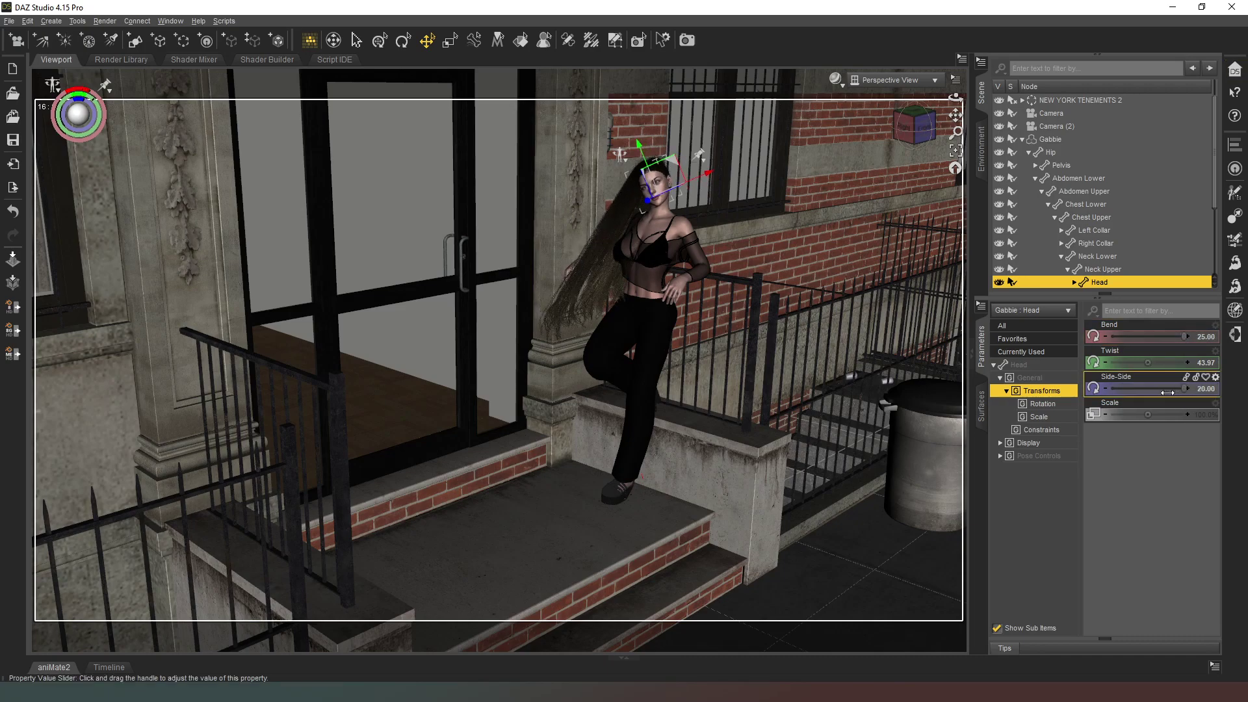
drag(1167, 392, 1152, 392)
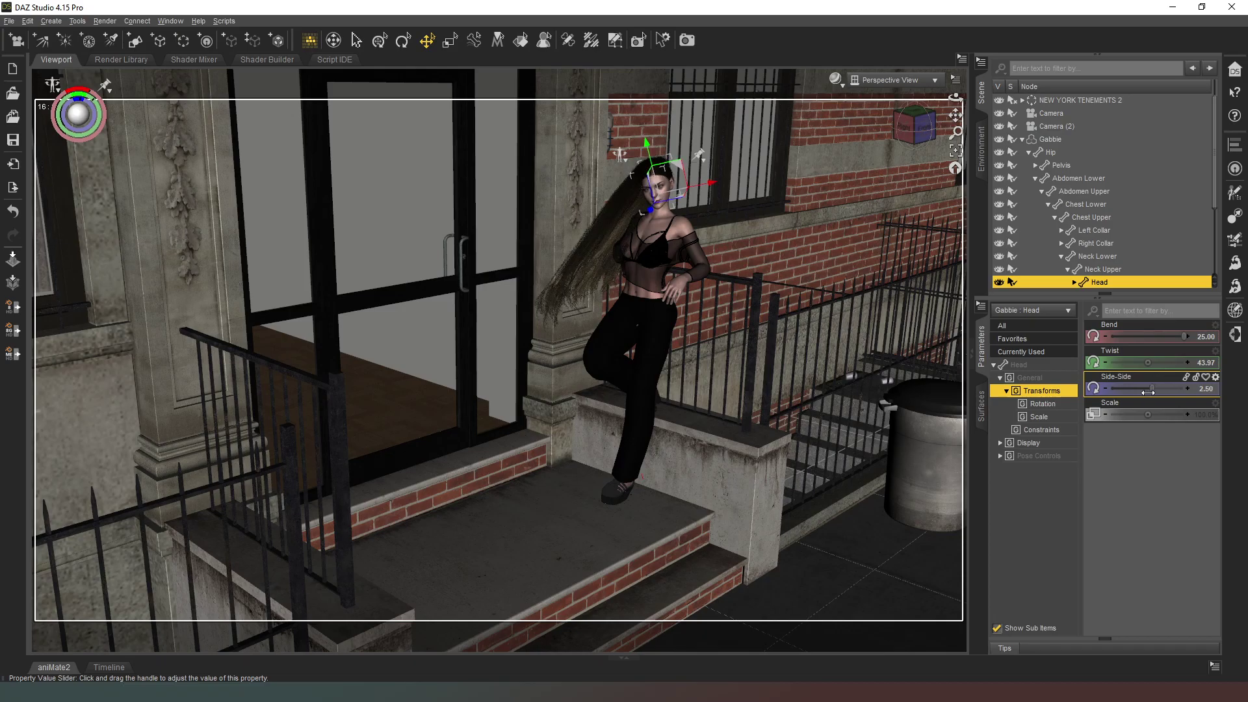
Check the posed figure through Camera (2) and return to the Perspective View
click(909, 80)
click(915, 201)
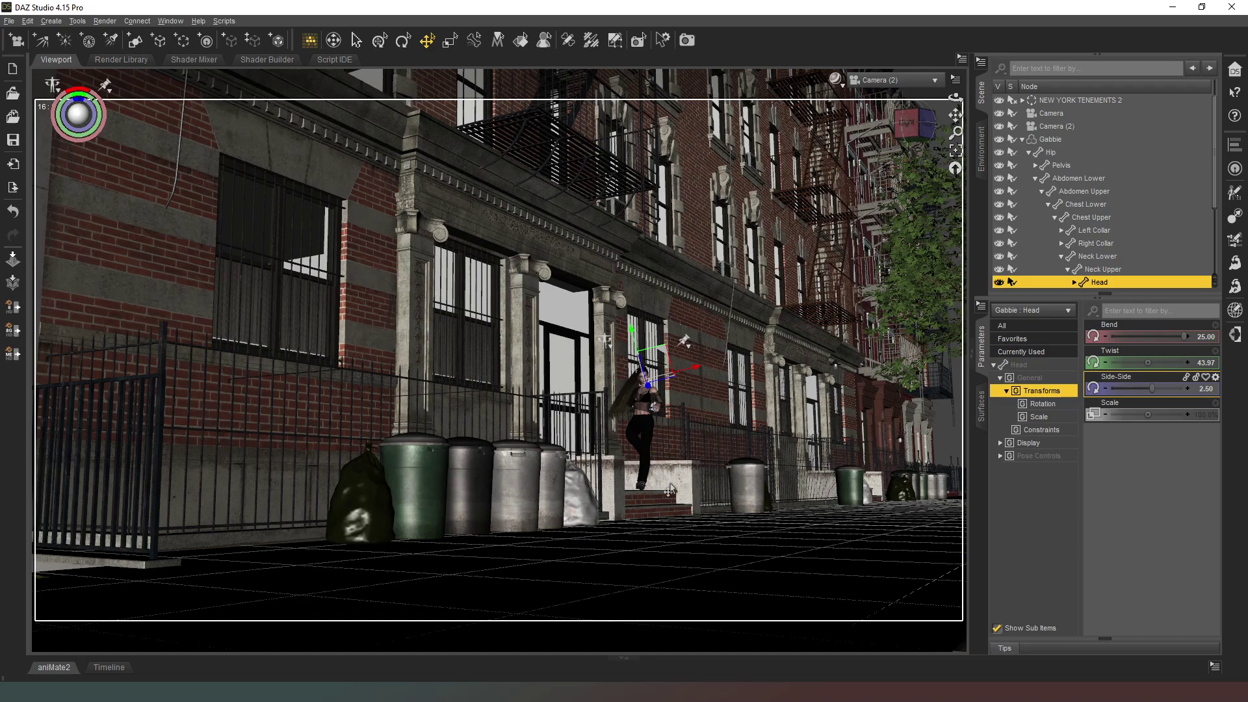
click(899, 90)
click(898, 93)
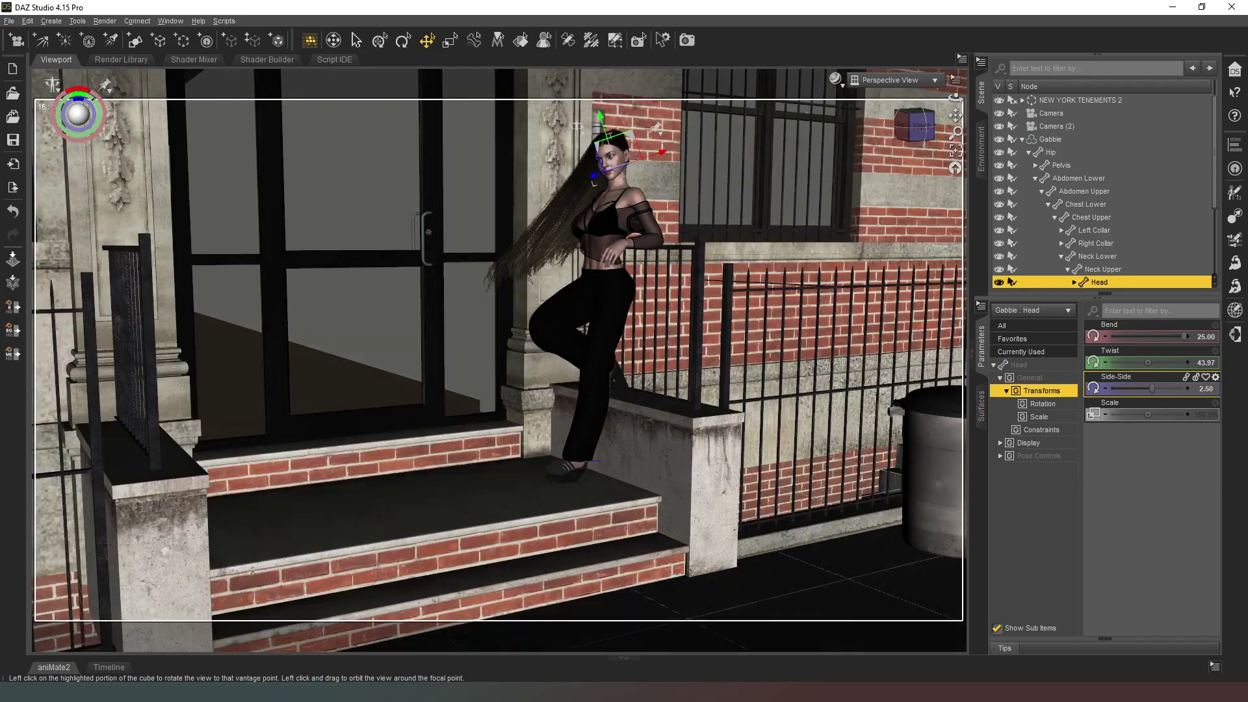
Set the Bend of the figure's left foot to 34.55 to adjust how it meets the porch floor
drag(914, 125, 877, 127)
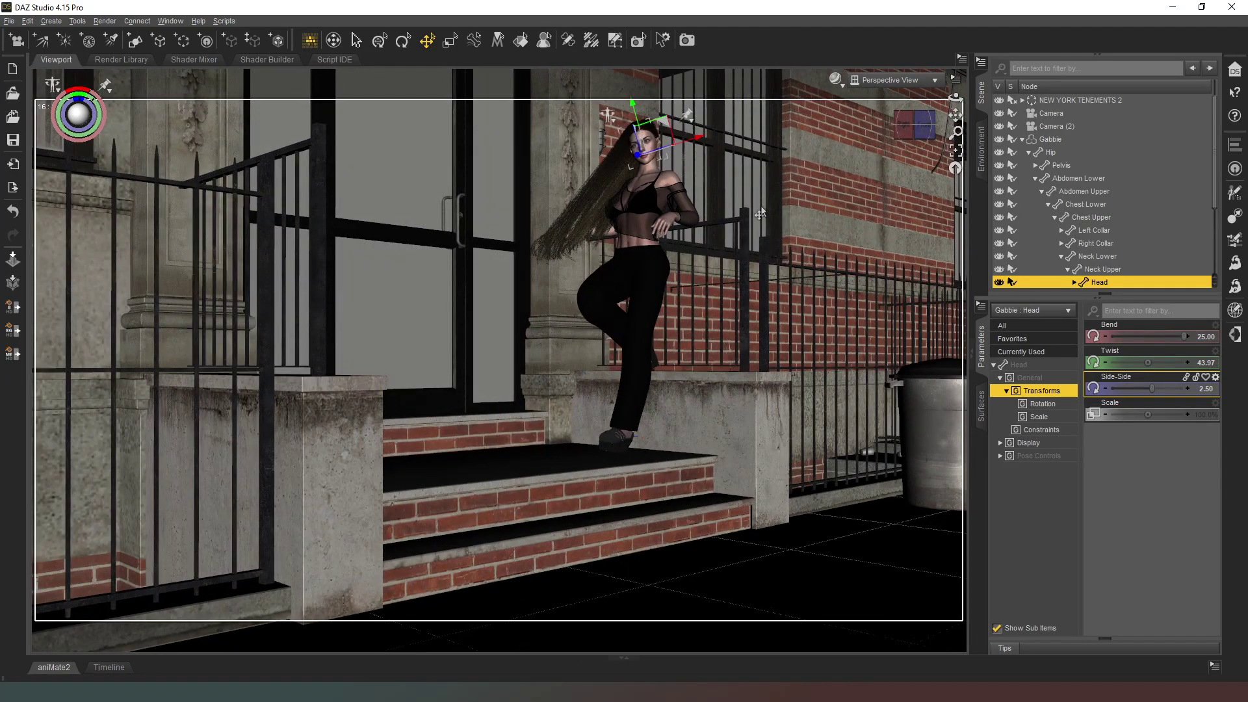
click(623, 442)
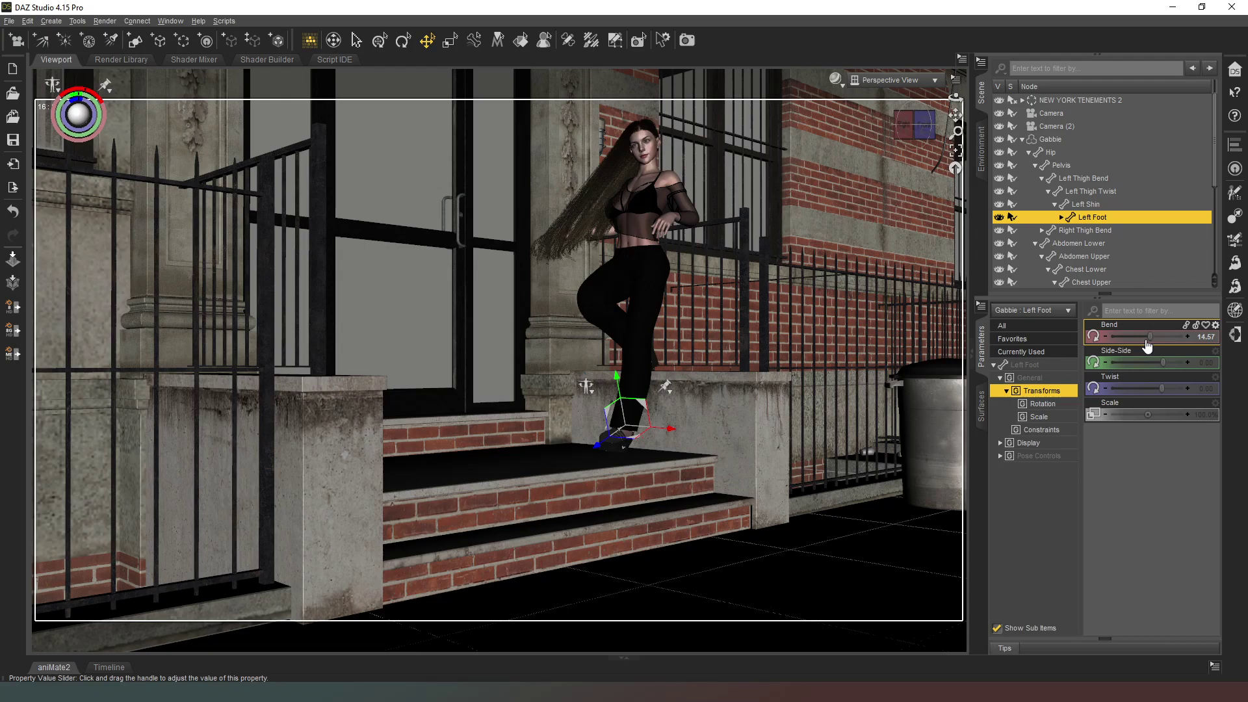
drag(1155, 332, 1167, 332)
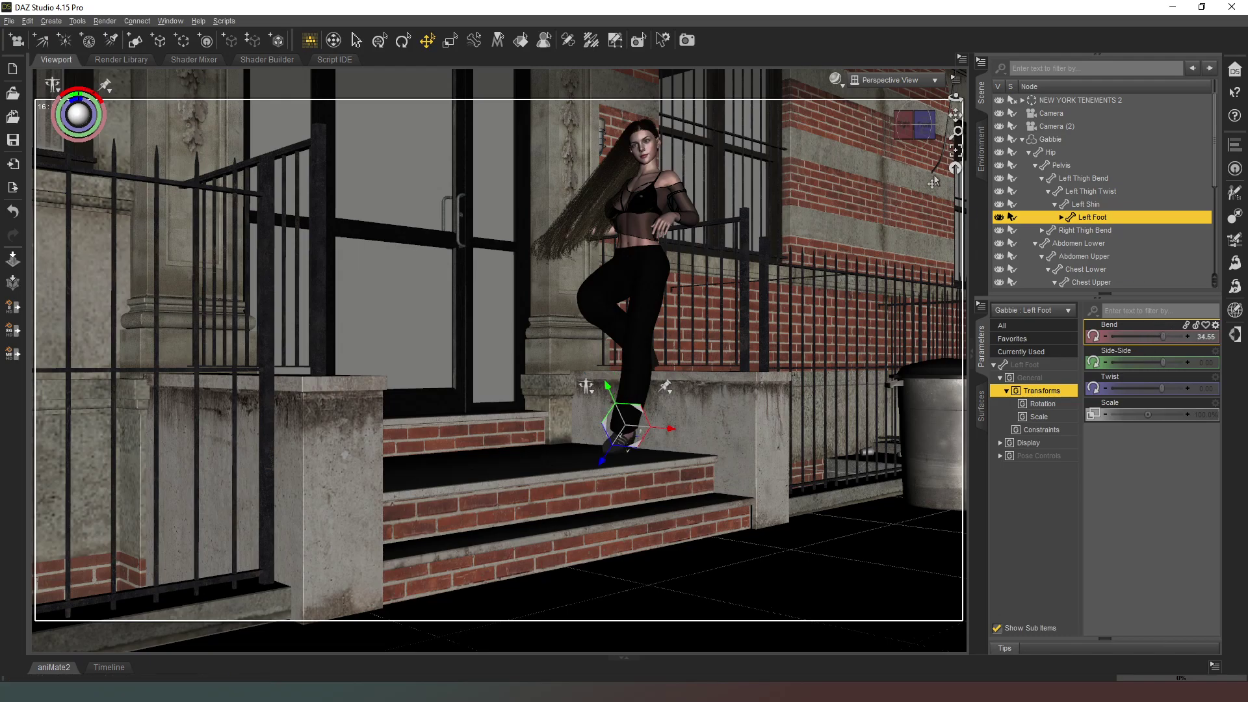
Inspect the posed figure and her hair from around the porch, and set the viewport to Camera (2)
click(889, 78)
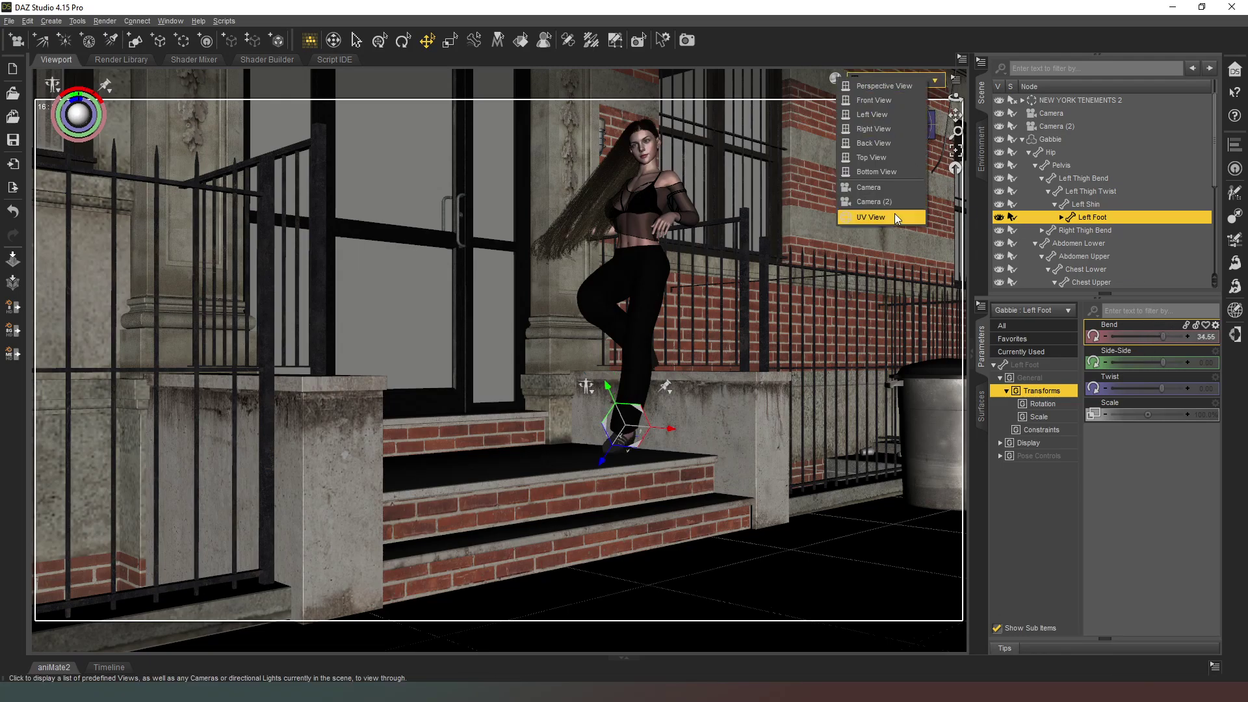
click(894, 213)
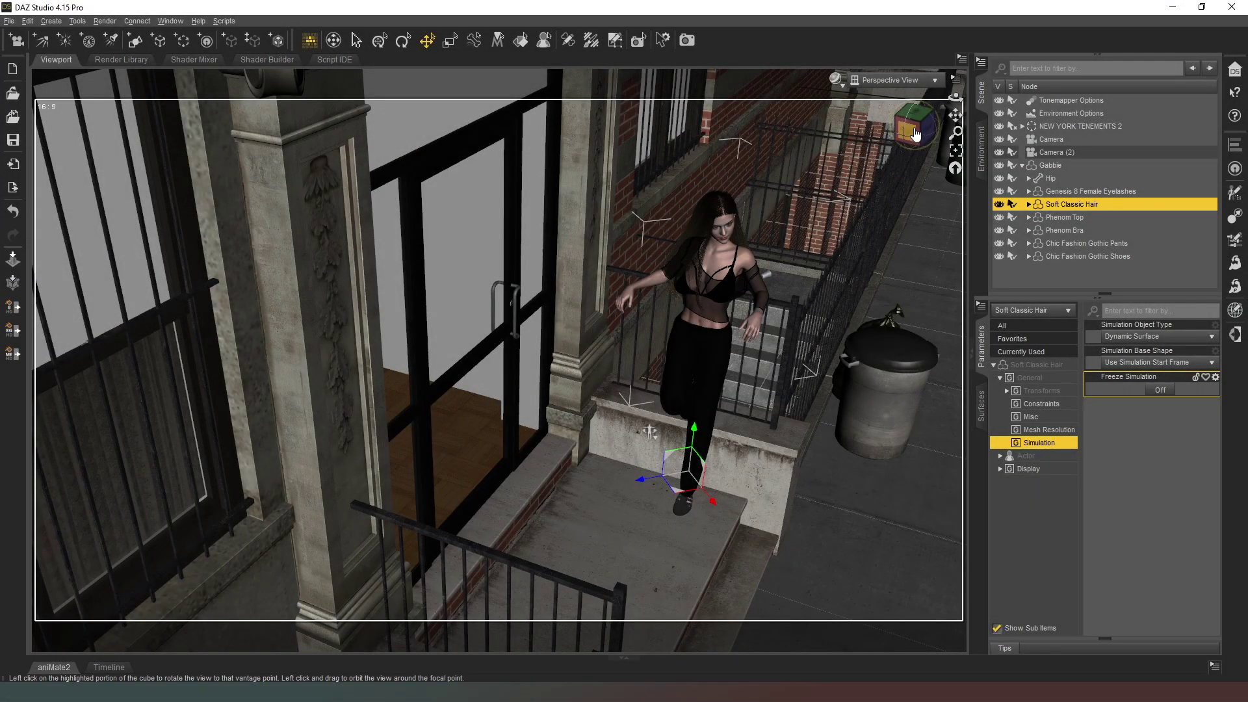
drag(914, 137, 883, 117)
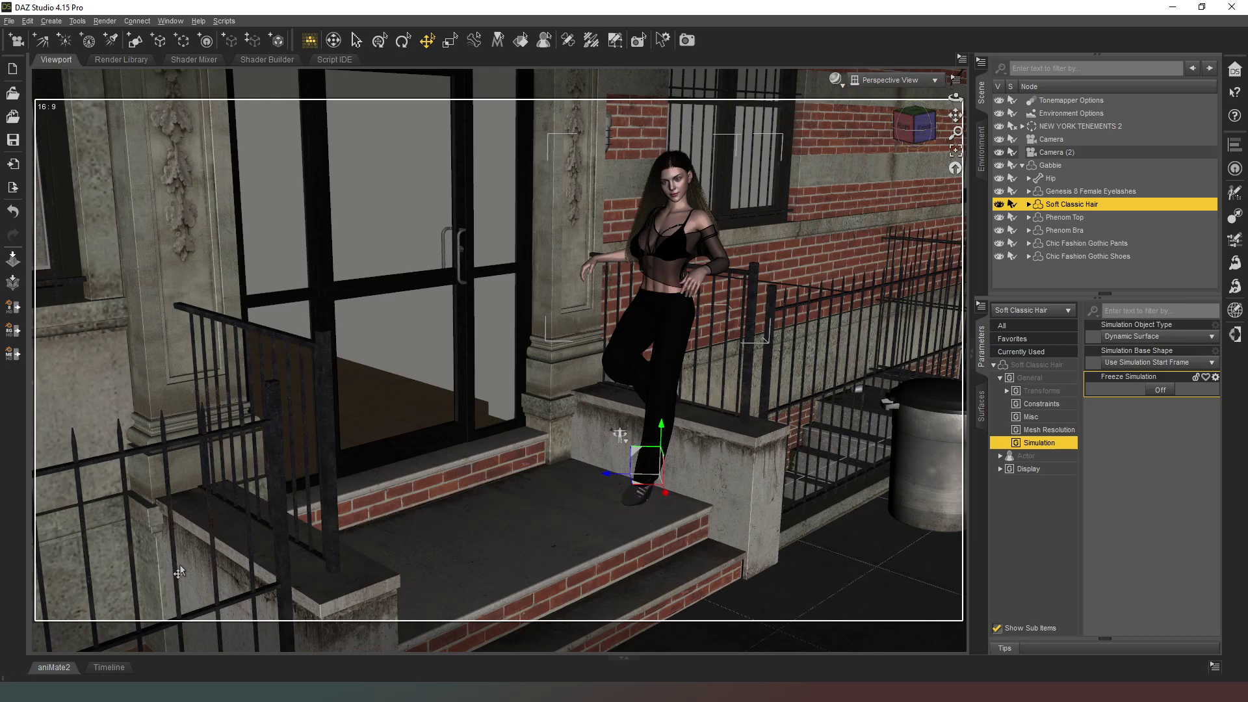
click(891, 80)
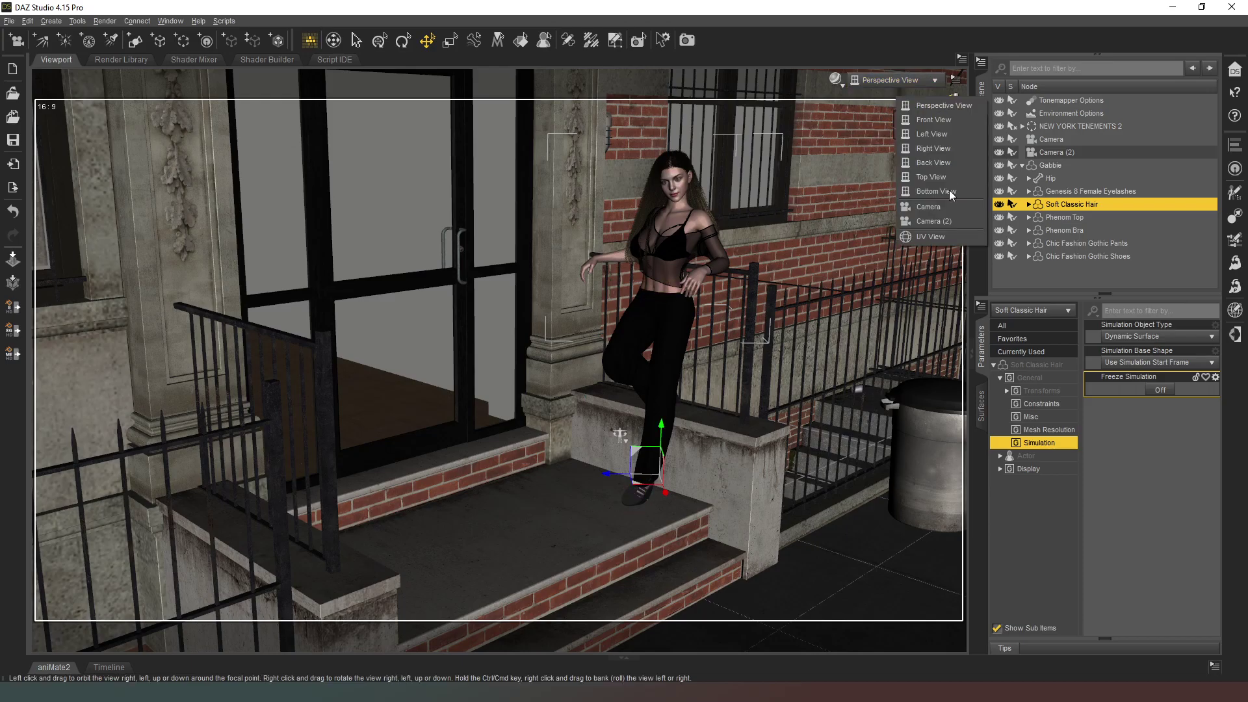
click(943, 220)
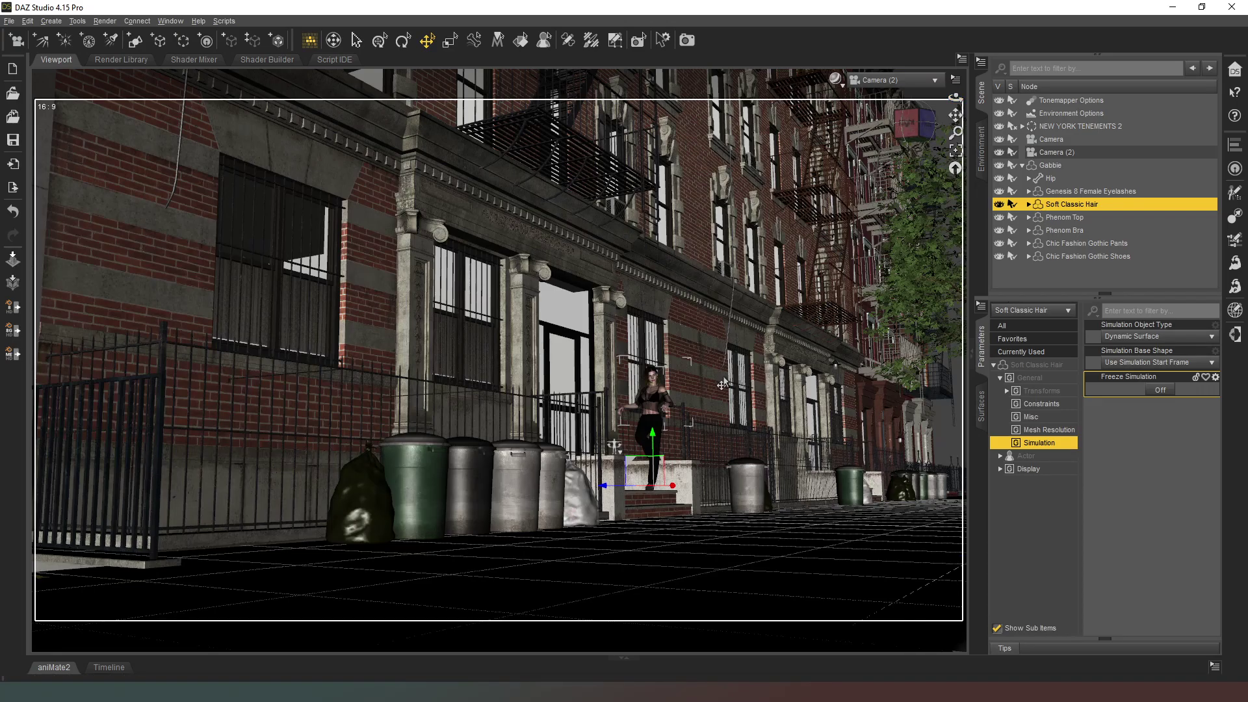
Preview the posed figure through Camera (2) in NVIDIA Iray, and return the viewport to textured shading
click(834, 79)
click(846, 232)
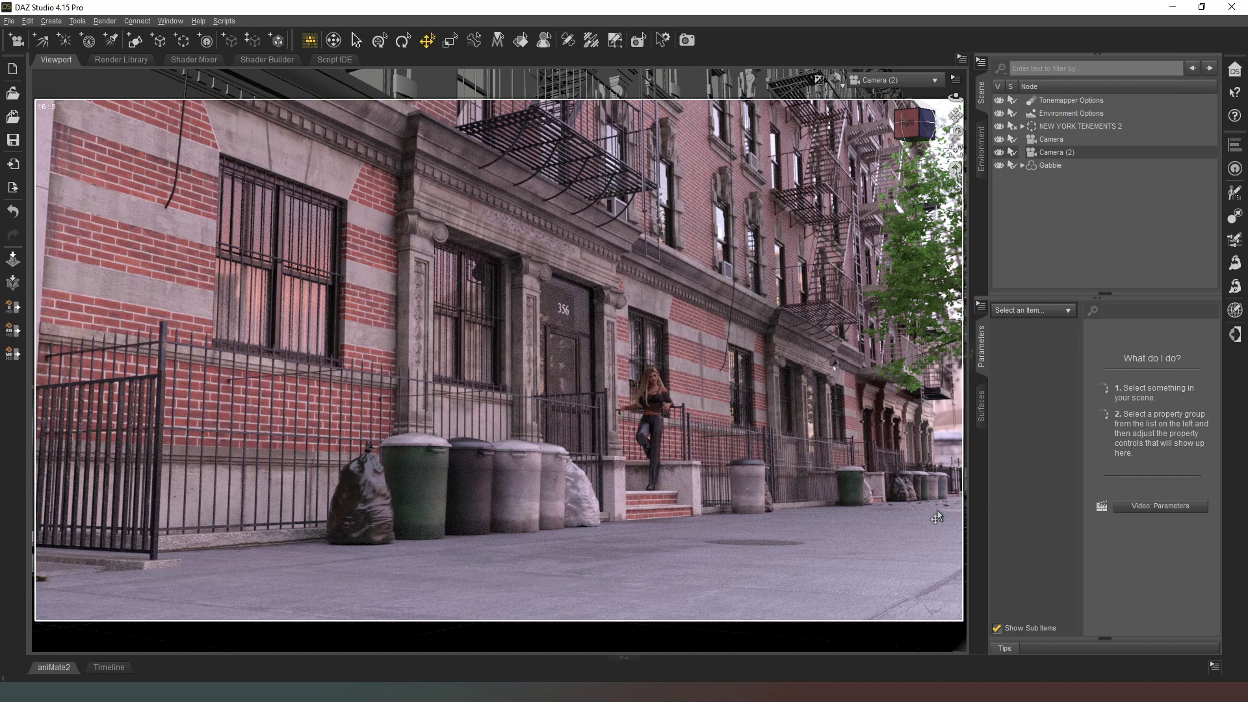
click(837, 80)
click(836, 266)
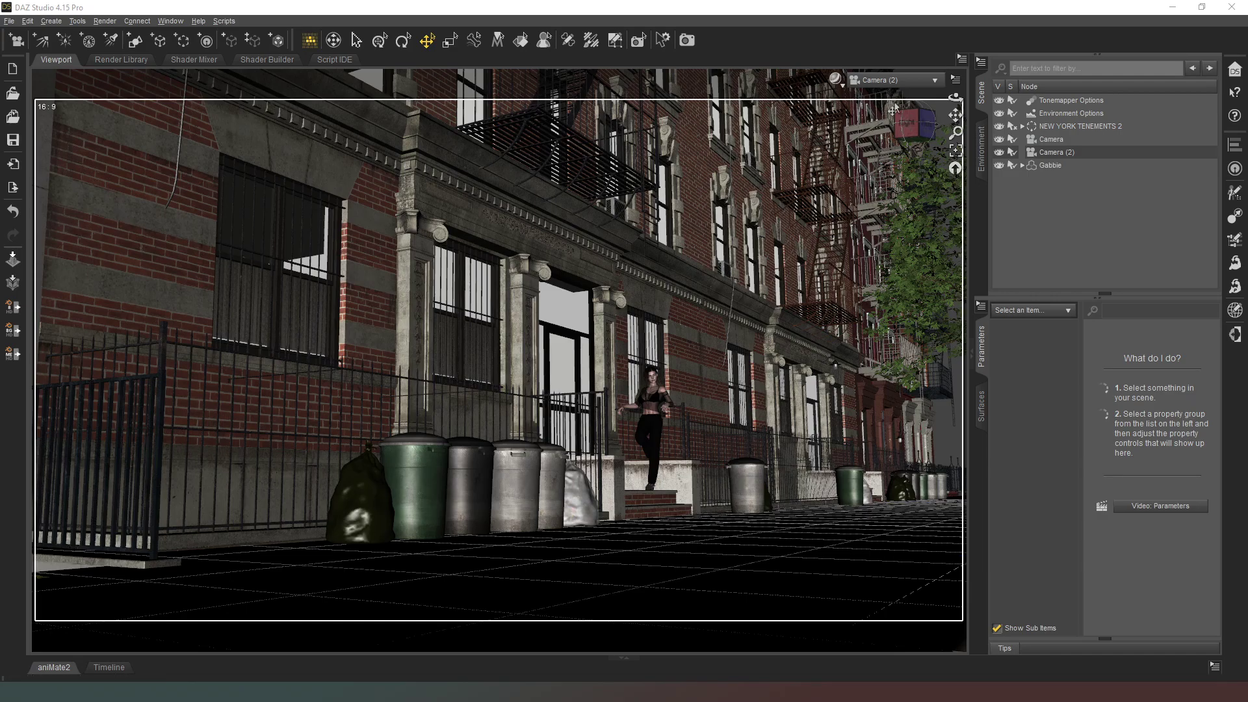
Return to the Perspective View and load the Woman Jogging Billboard onto the sidewalk
click(910, 80)
click(903, 91)
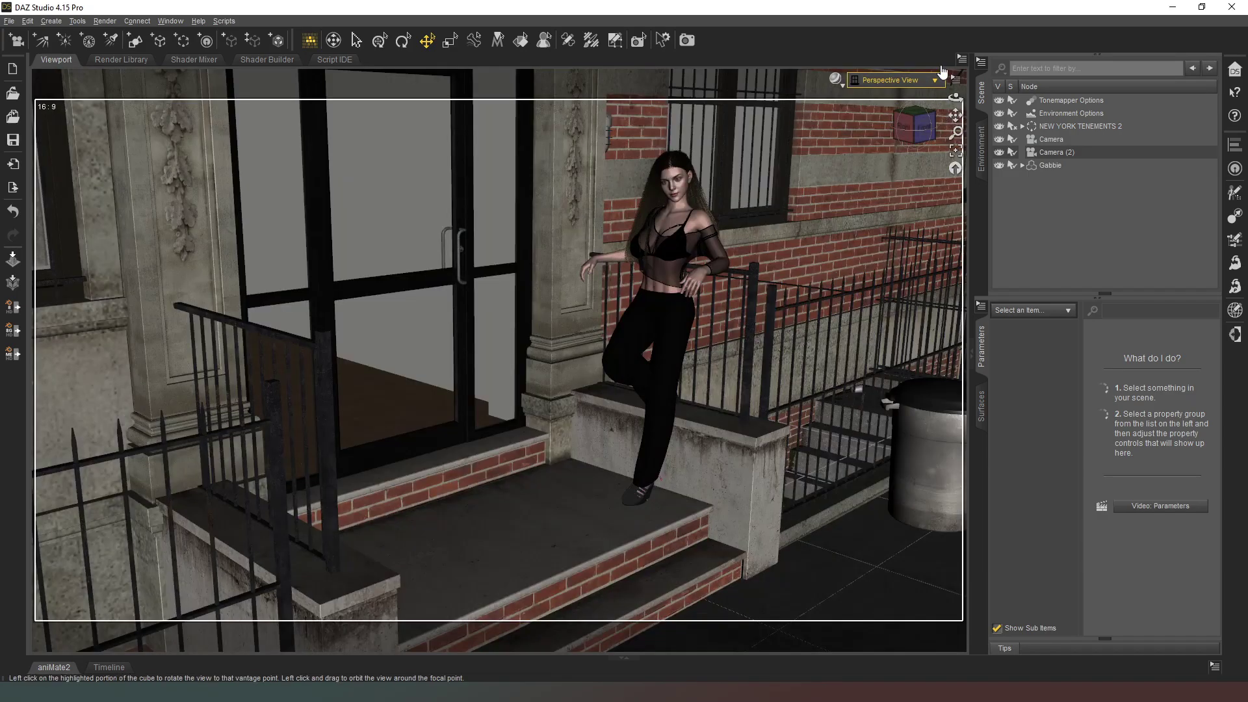
click(955, 169)
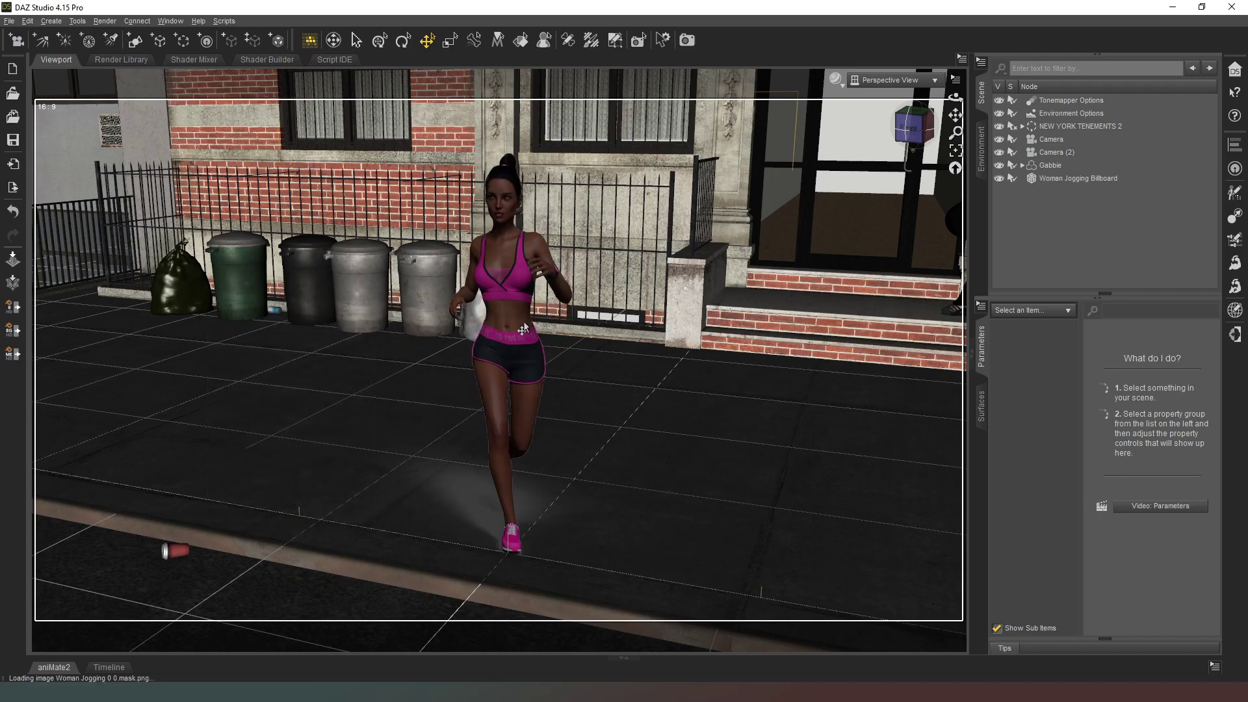
Move the jogging billboard along the sidewalk to X Translate 837.57 and Z Translate -236.99, and apply Move To Floor
click(524, 330)
drag(908, 128, 592, 366)
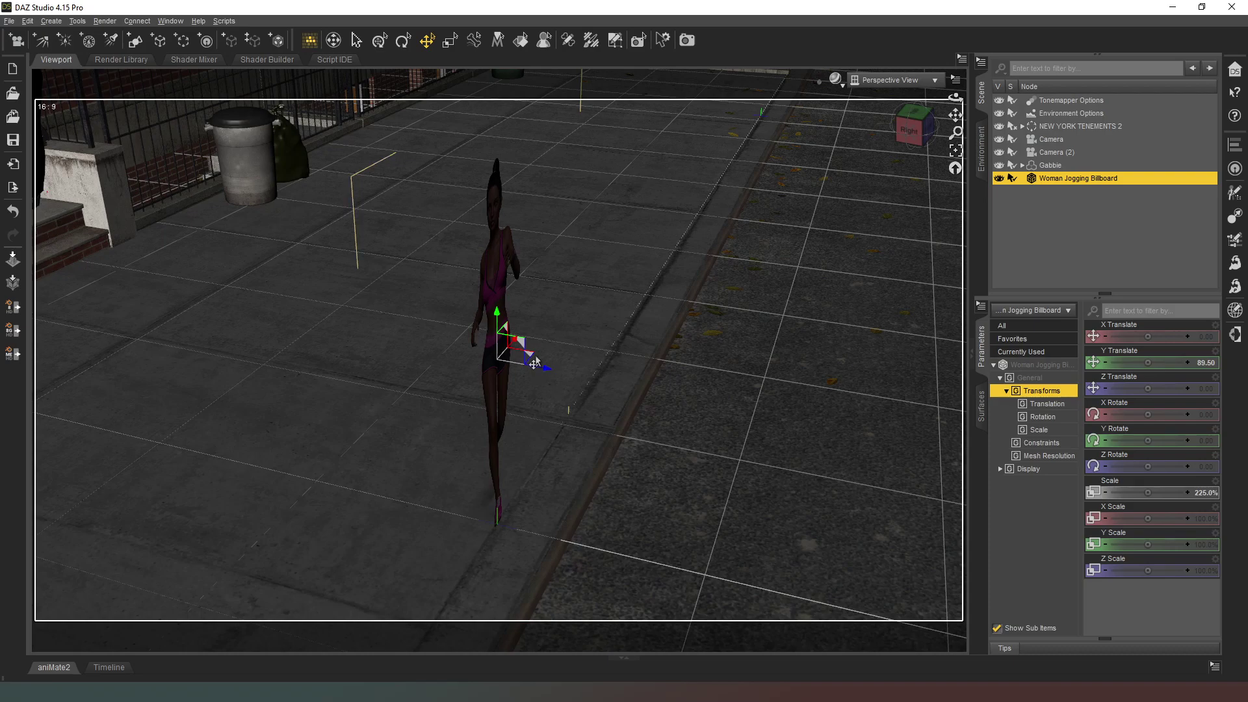
drag(531, 357, 593, 53)
click(908, 130)
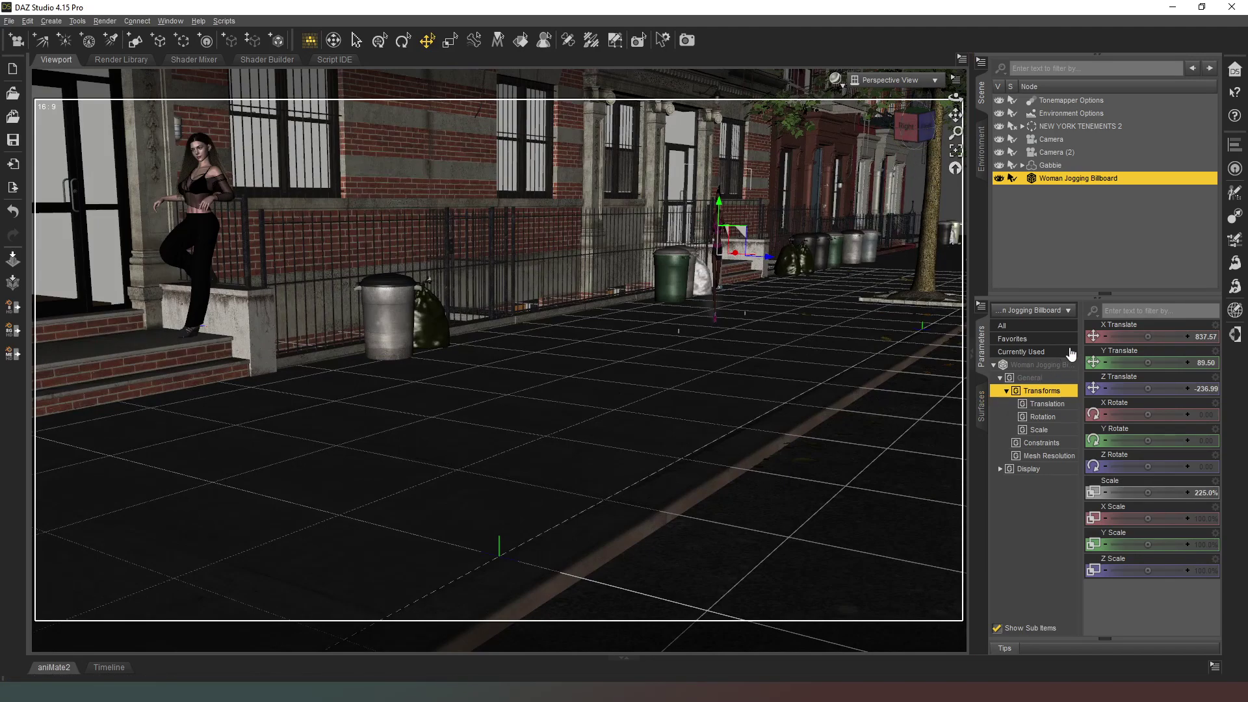
click(980, 306)
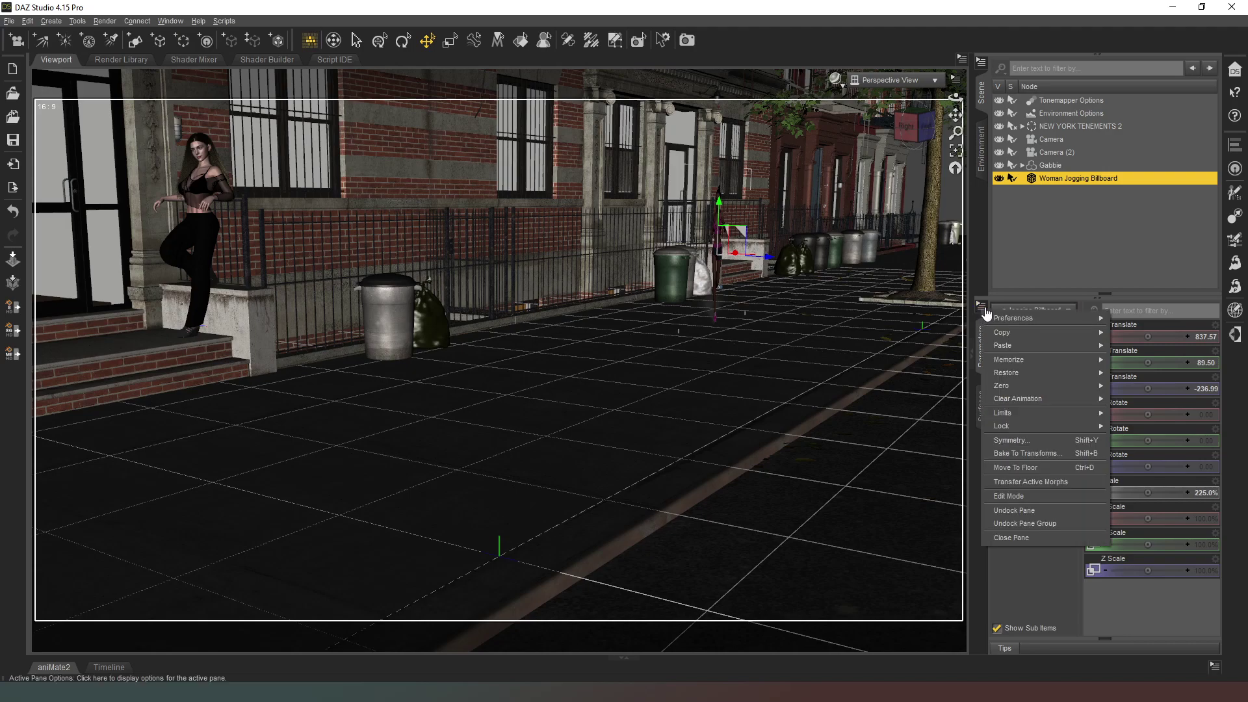
click(1043, 463)
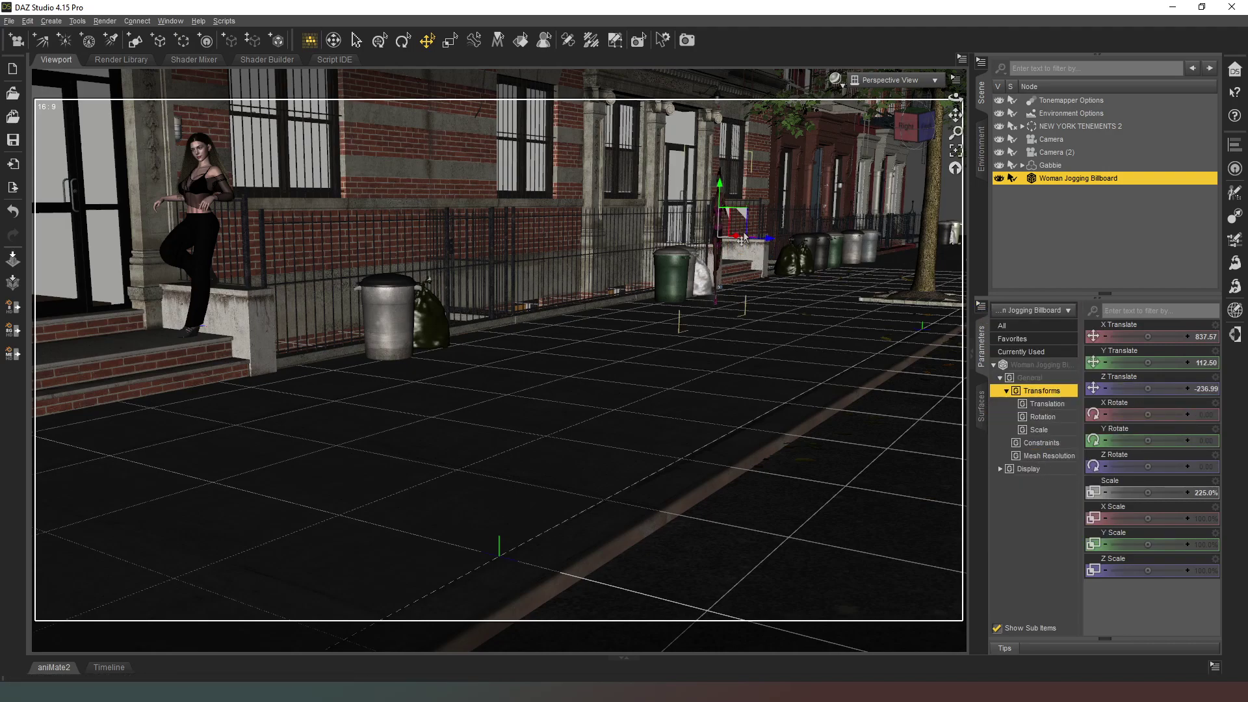
Turn the jogging billboard to face Camera (2), with X Rotate 2.05 and Y Rotate -80.96
mouse_move(910, 127)
mouse_down()
mouse_move(835, 126)
mouse_move(926, 129)
mouse_move(897, 135)
mouse_up()
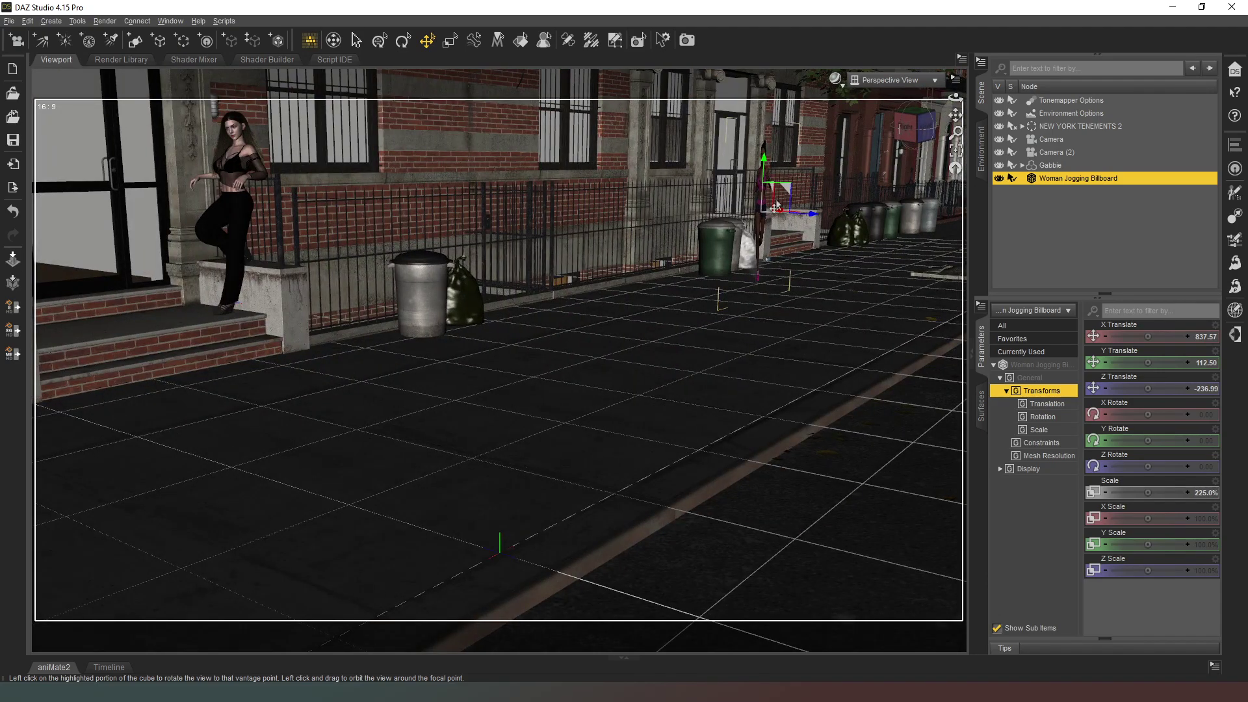
click(902, 81)
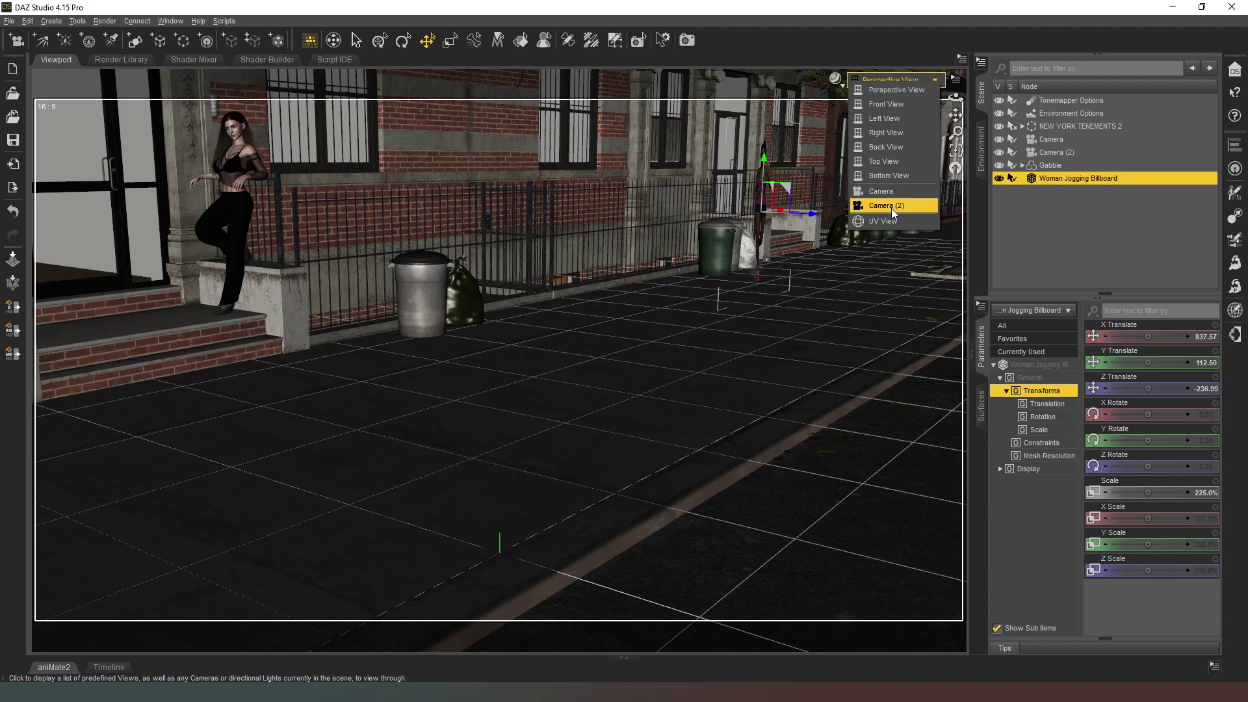
click(890, 208)
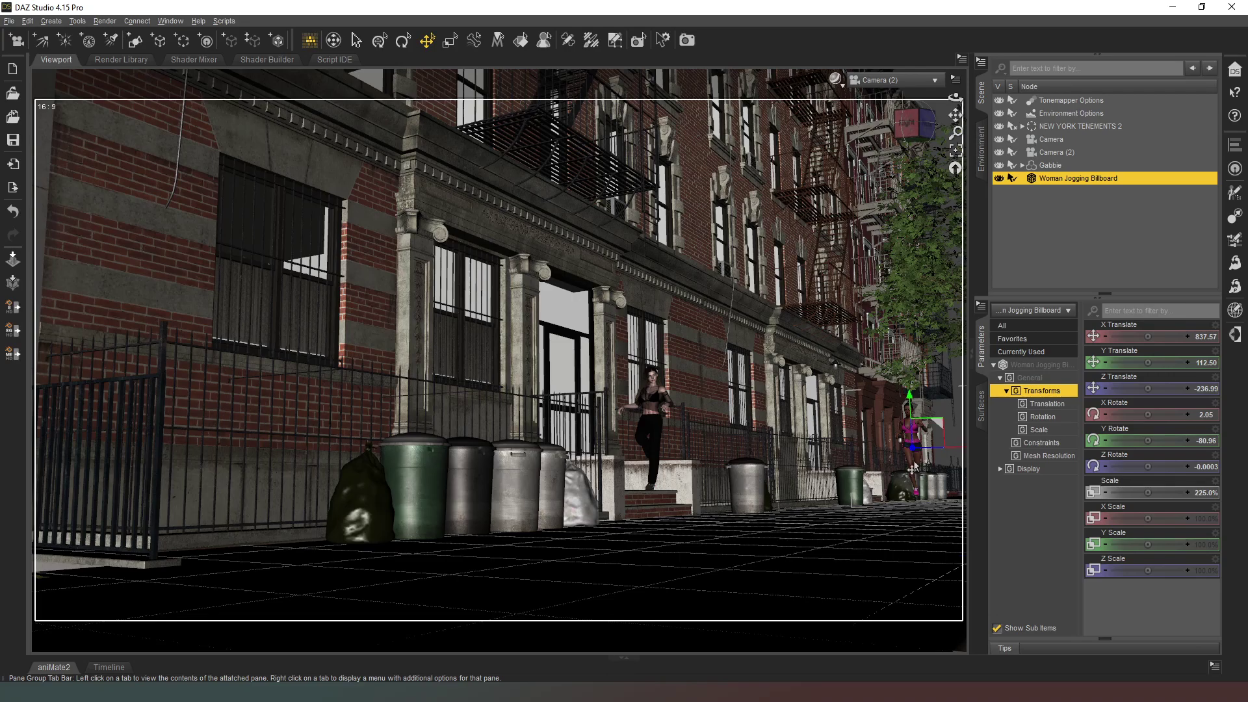
key(ctrl+r)
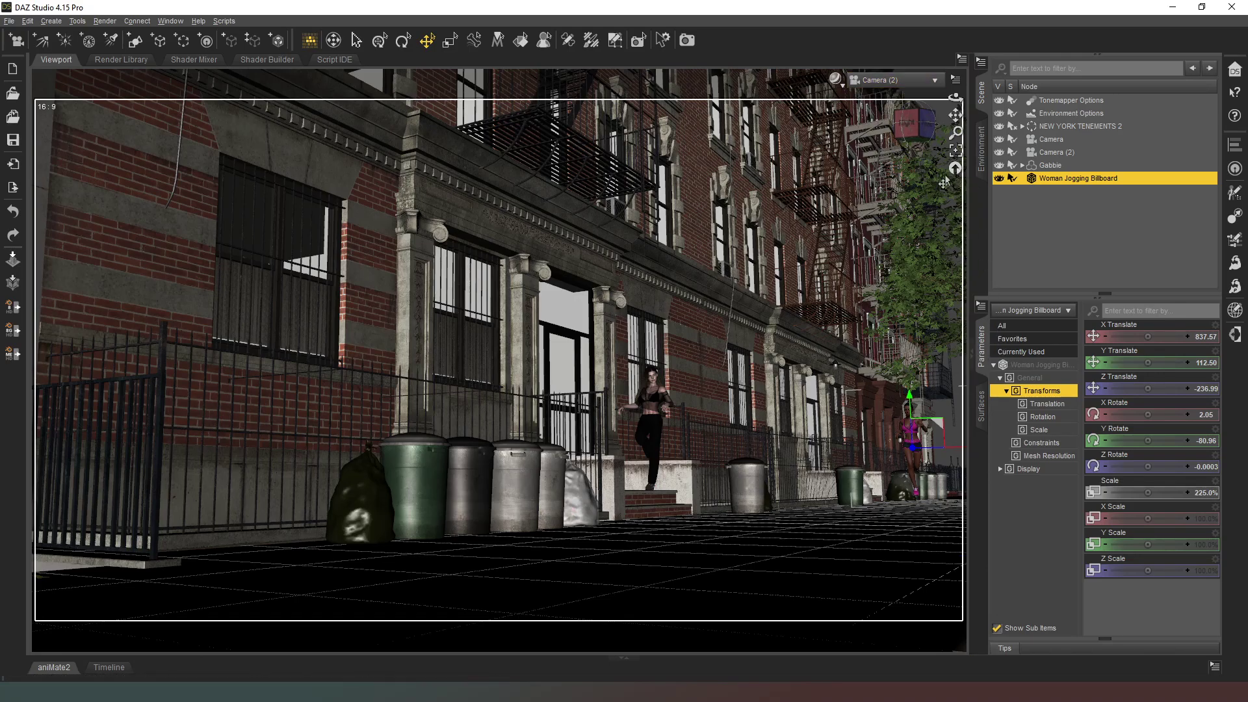
In the Perspective View, lower the jogging billboard toward the sidewalk to Y Translate 88.58
click(910, 80)
click(913, 89)
drag(922, 130, 922, 132)
scroll(922, 128, up, 5)
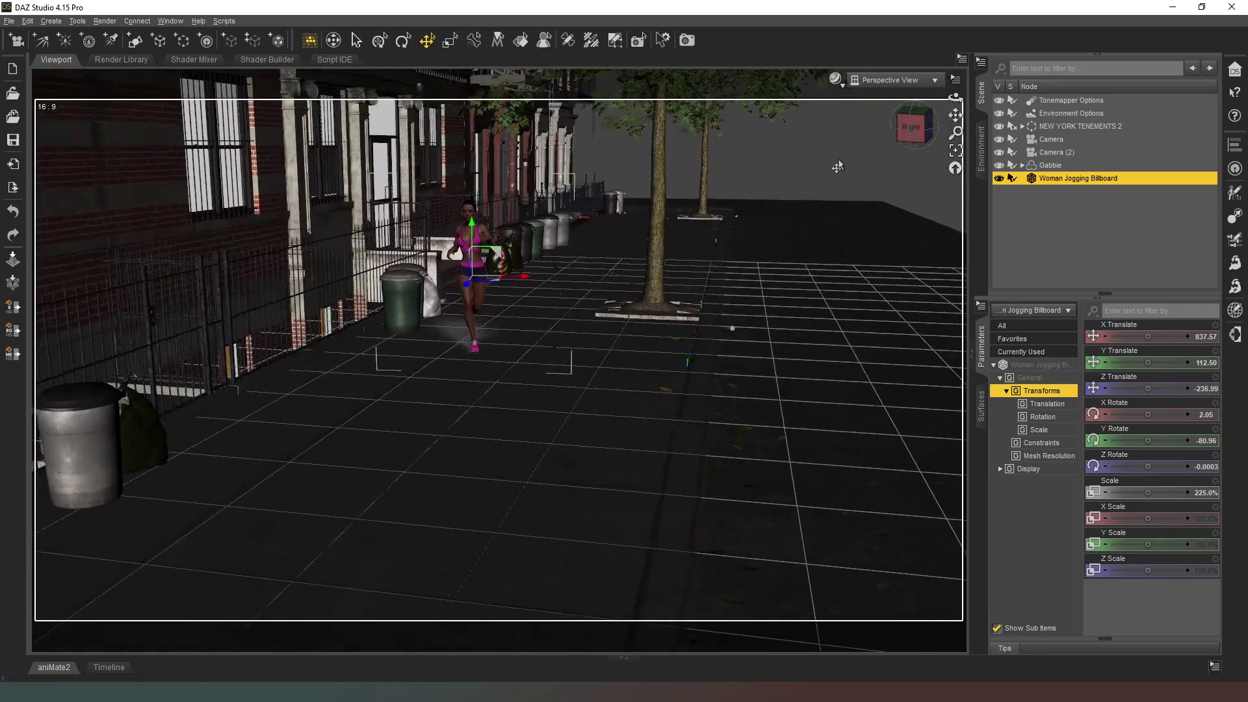
scroll(805, 199, up, 8)
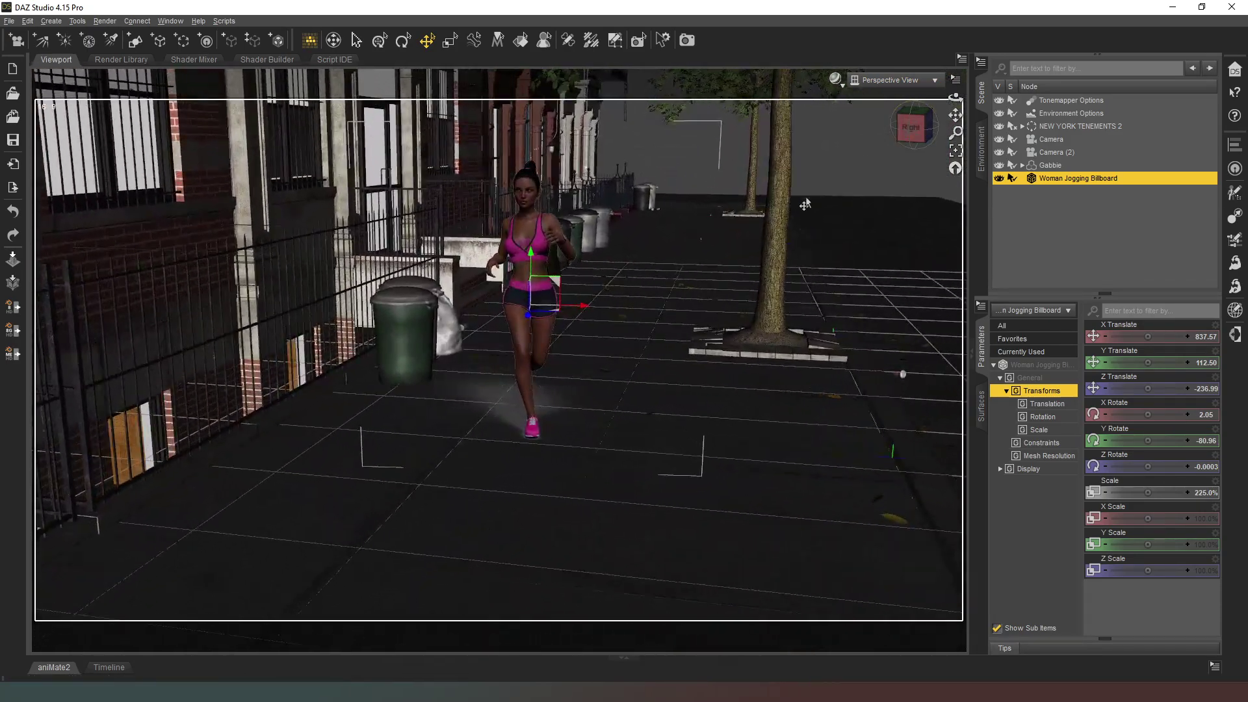
scroll(544, 243, up, 5)
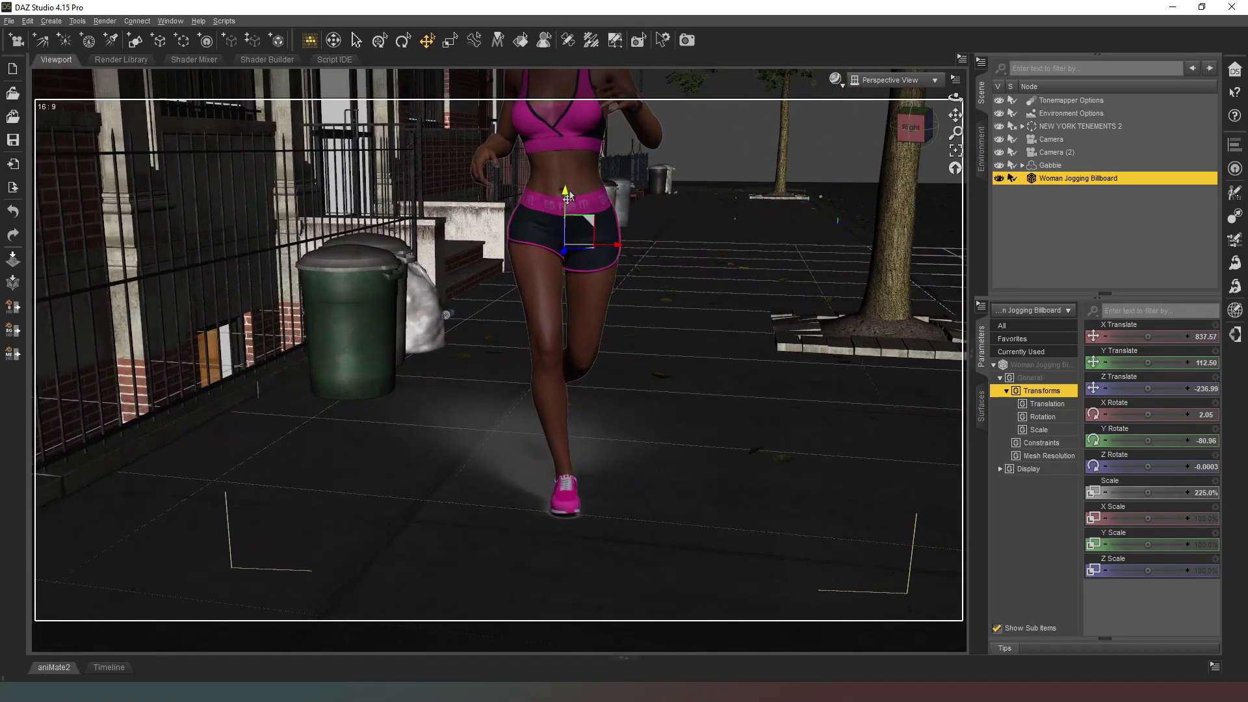
drag(562, 198, 549, 278)
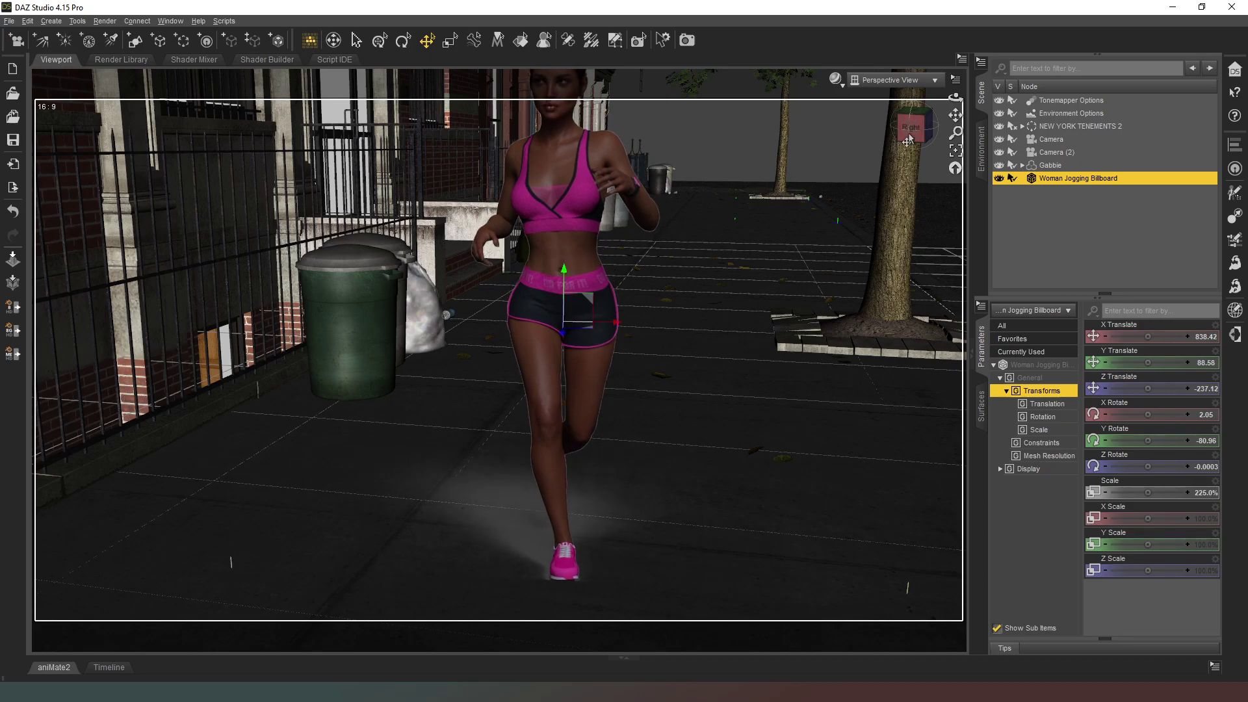
Preview the deselected jogging billboard through Camera (2) in NVIDIA Iray
click(933, 80)
click(925, 208)
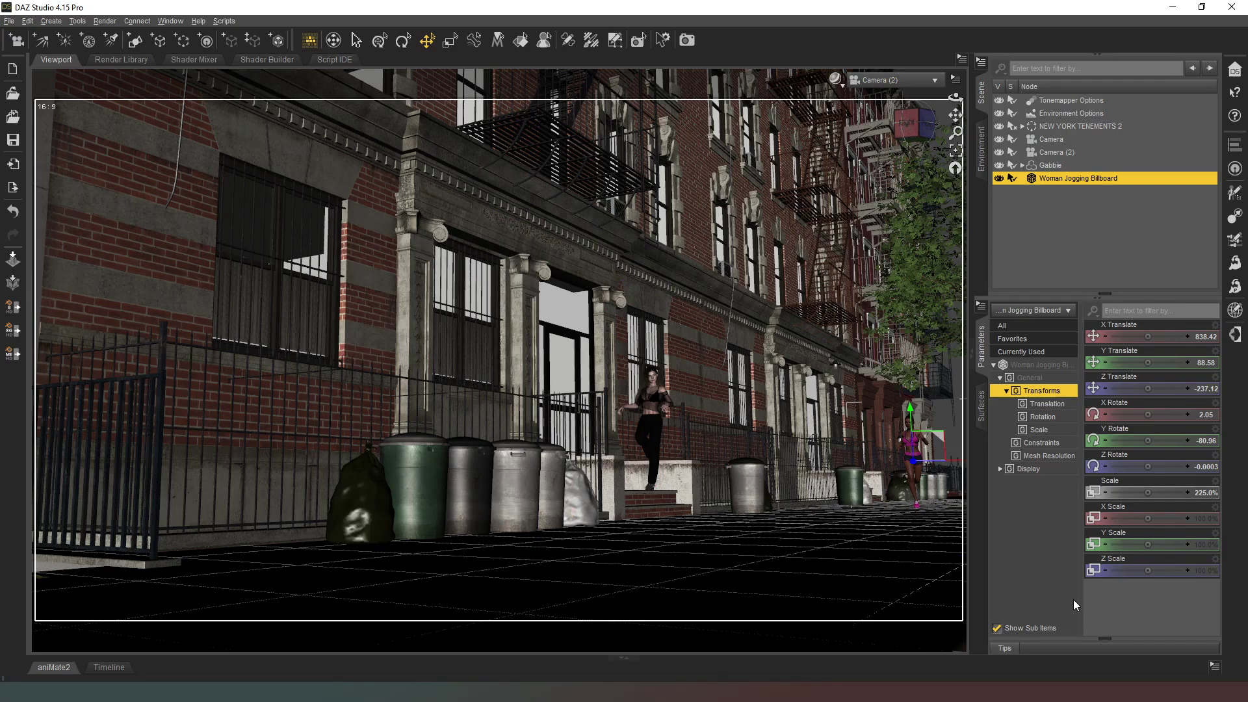
click(1040, 572)
click(1066, 243)
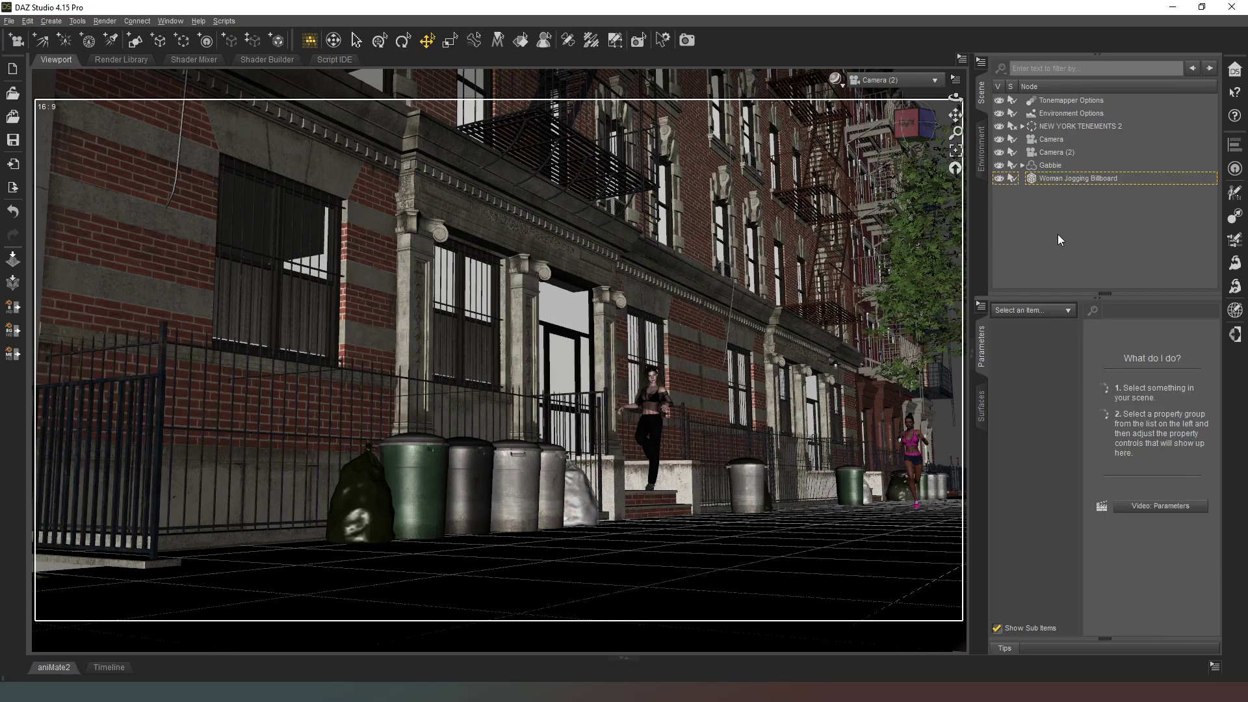
click(835, 80)
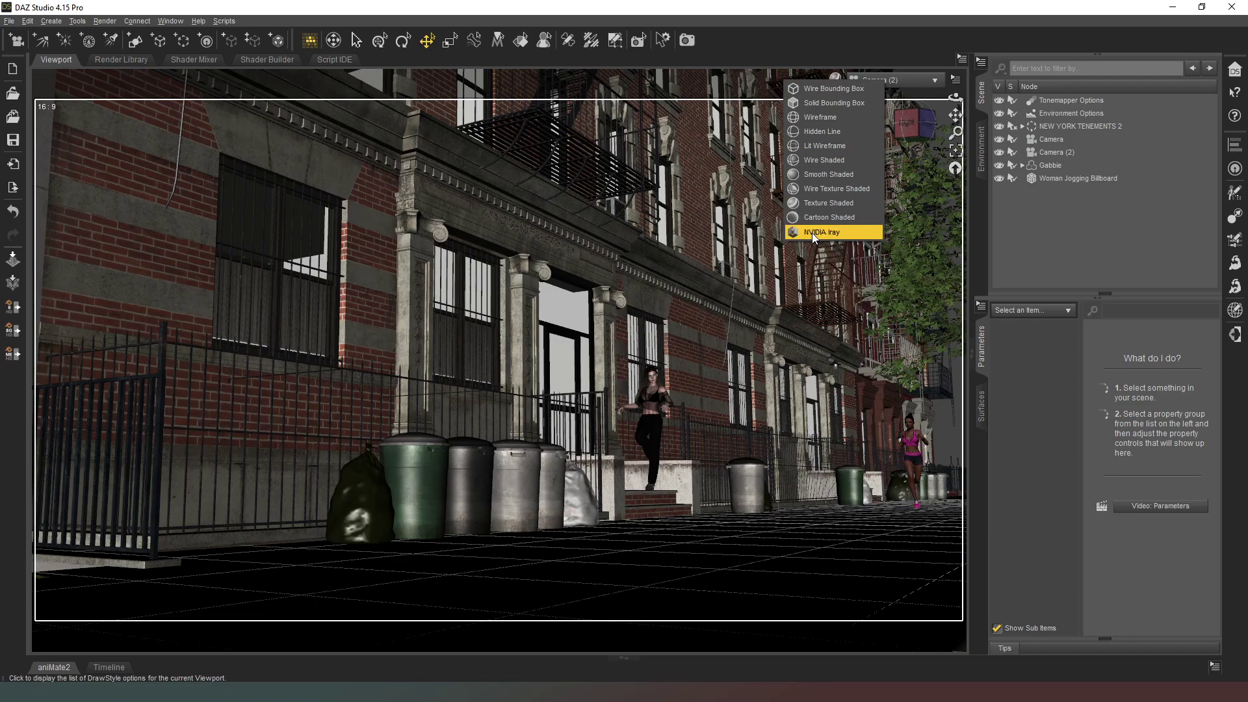
click(812, 232)
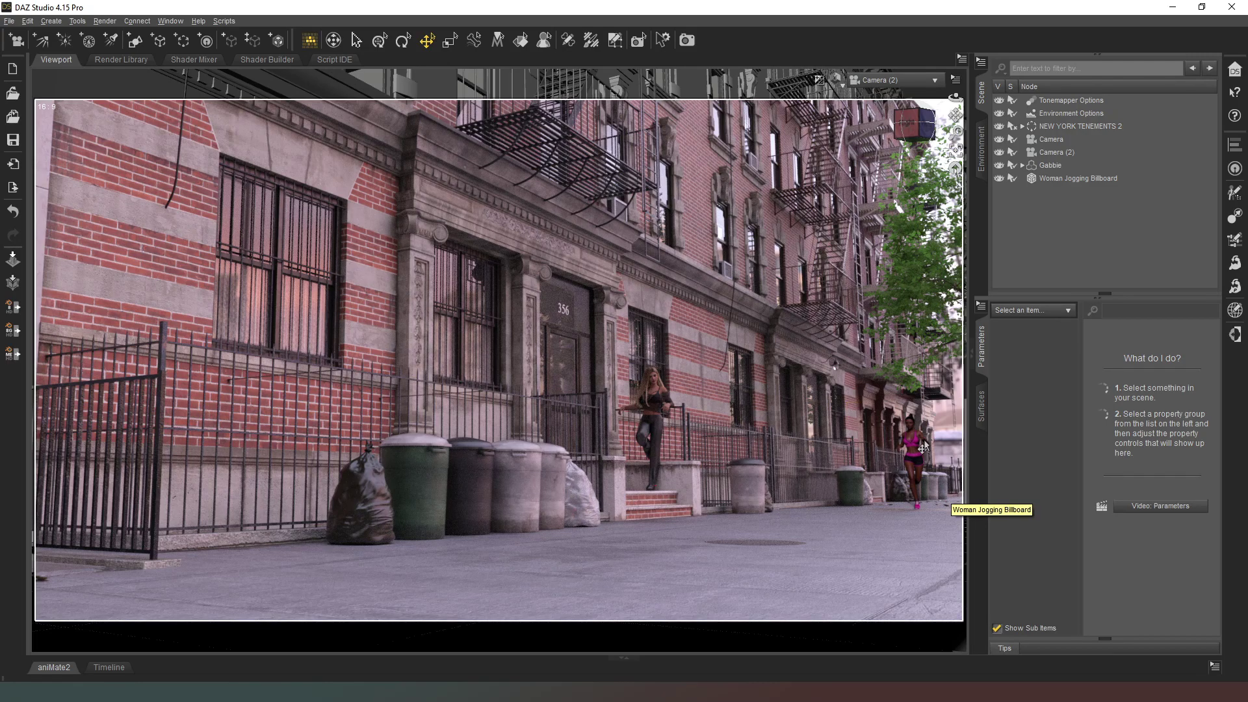
Check the Iray preview through Camera, and return to the Perspective View with Texture Shaded display
click(894, 80)
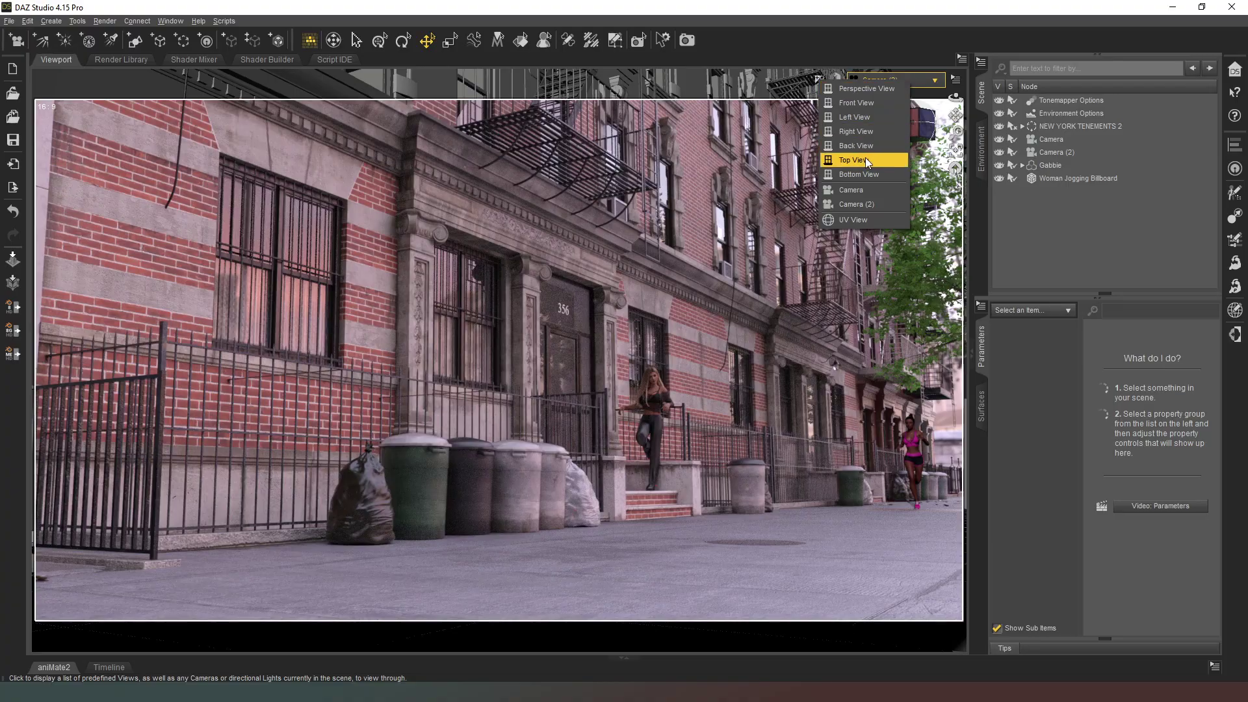
click(853, 192)
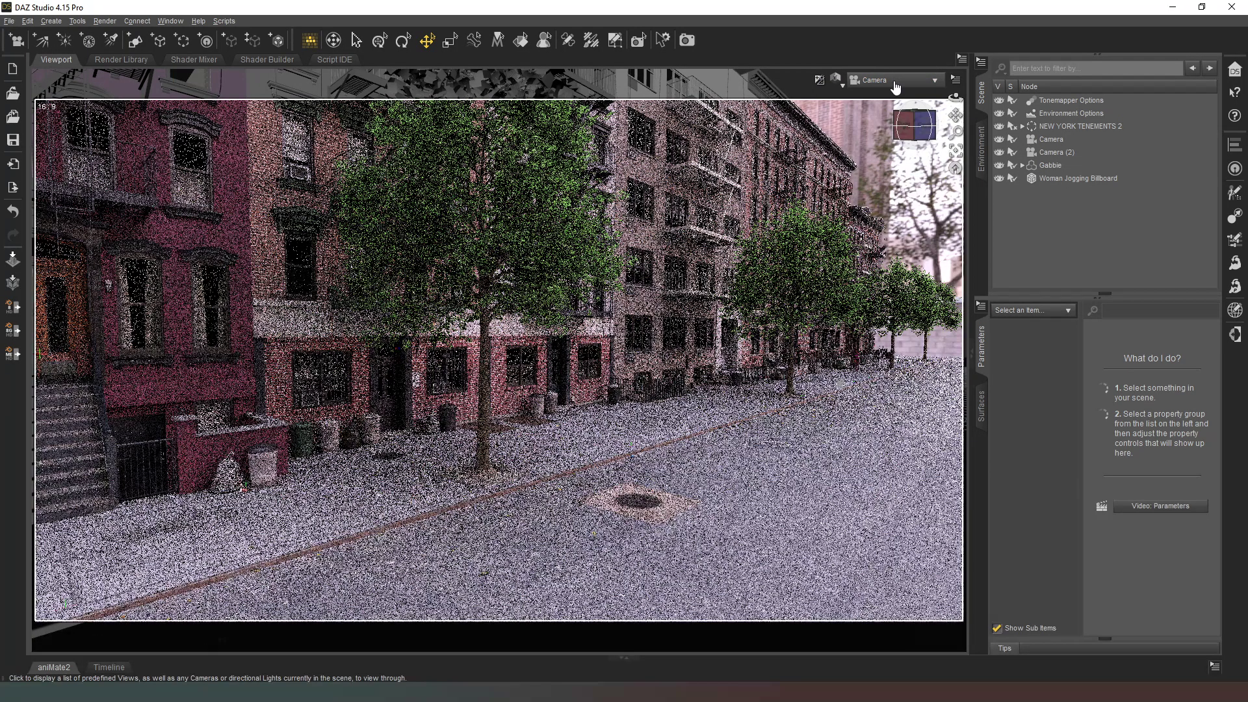
click(893, 79)
click(882, 206)
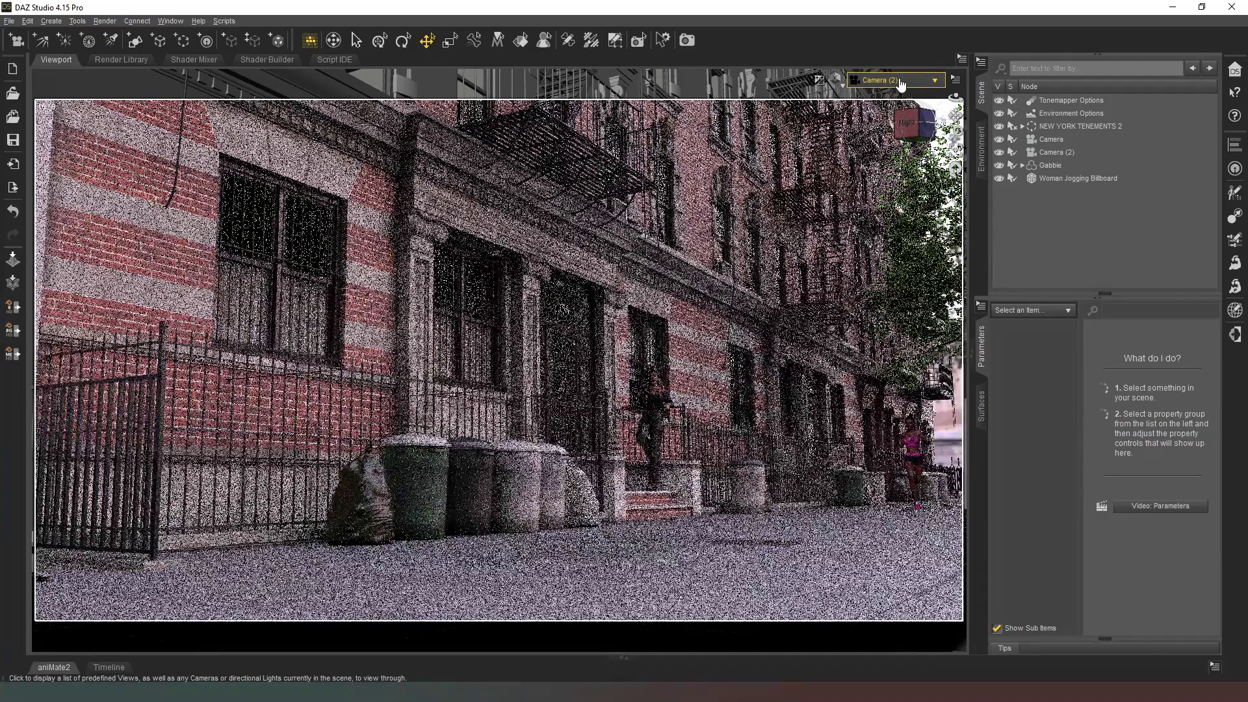
click(894, 80)
click(892, 87)
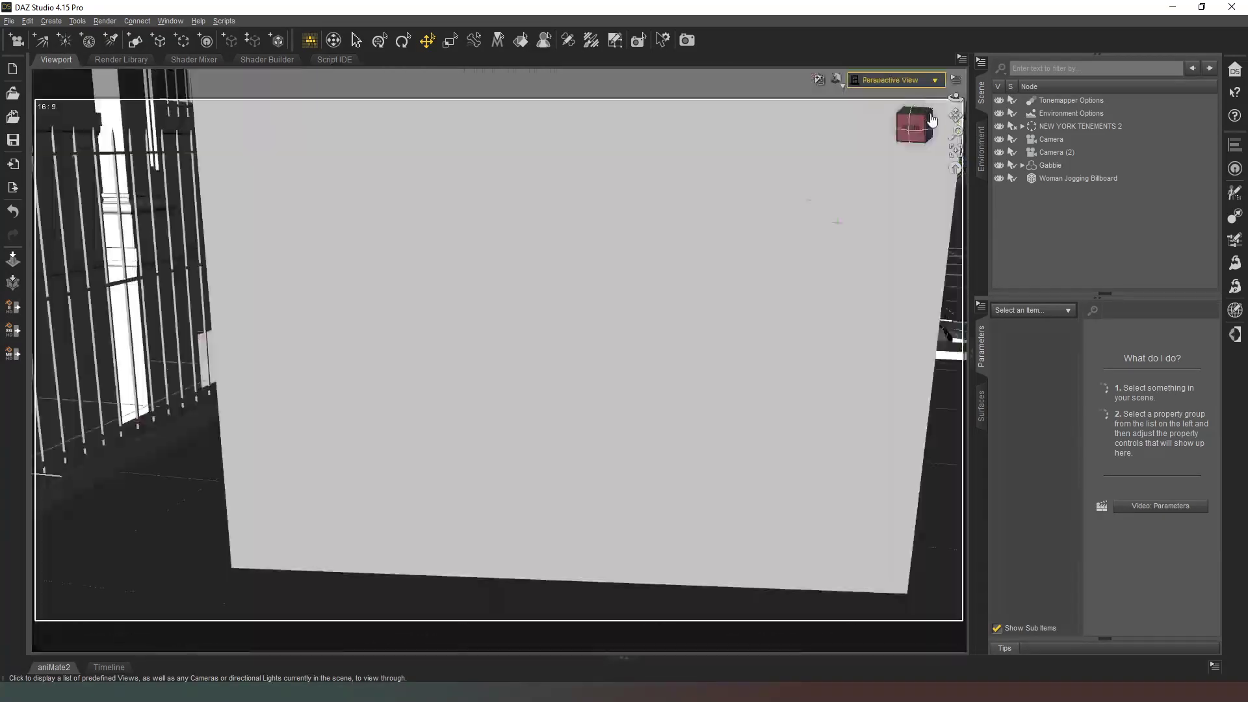
click(837, 80)
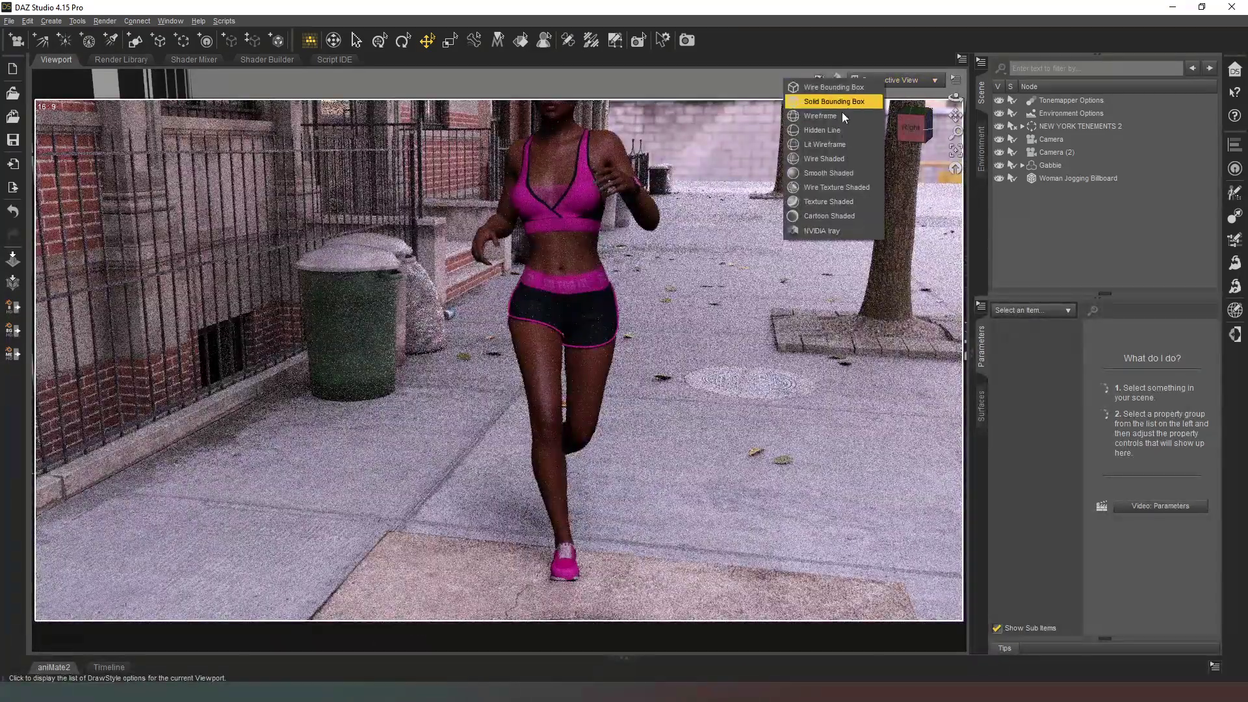
click(835, 202)
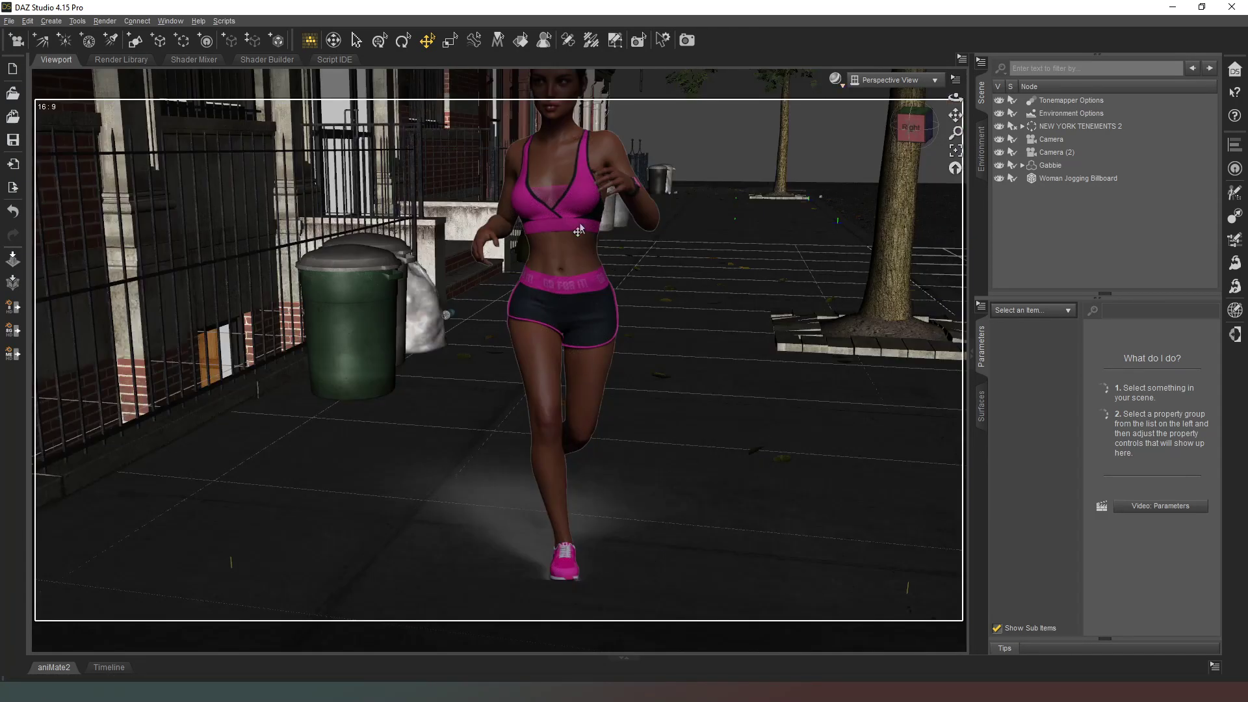
Move the jogging billboard farther down the sidewalk to X 1461.17, Y 110.99, Z -312.20, and check it through Camera (2)
click(1046, 177)
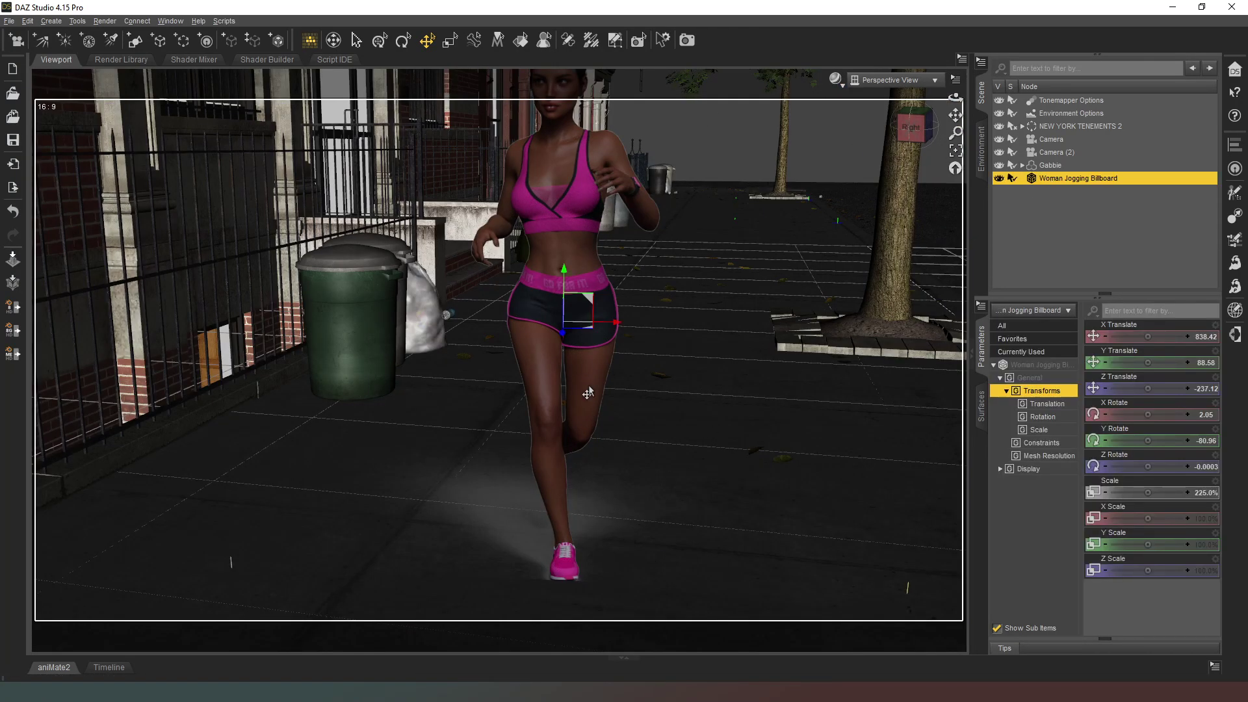
drag(588, 336, 607, 189)
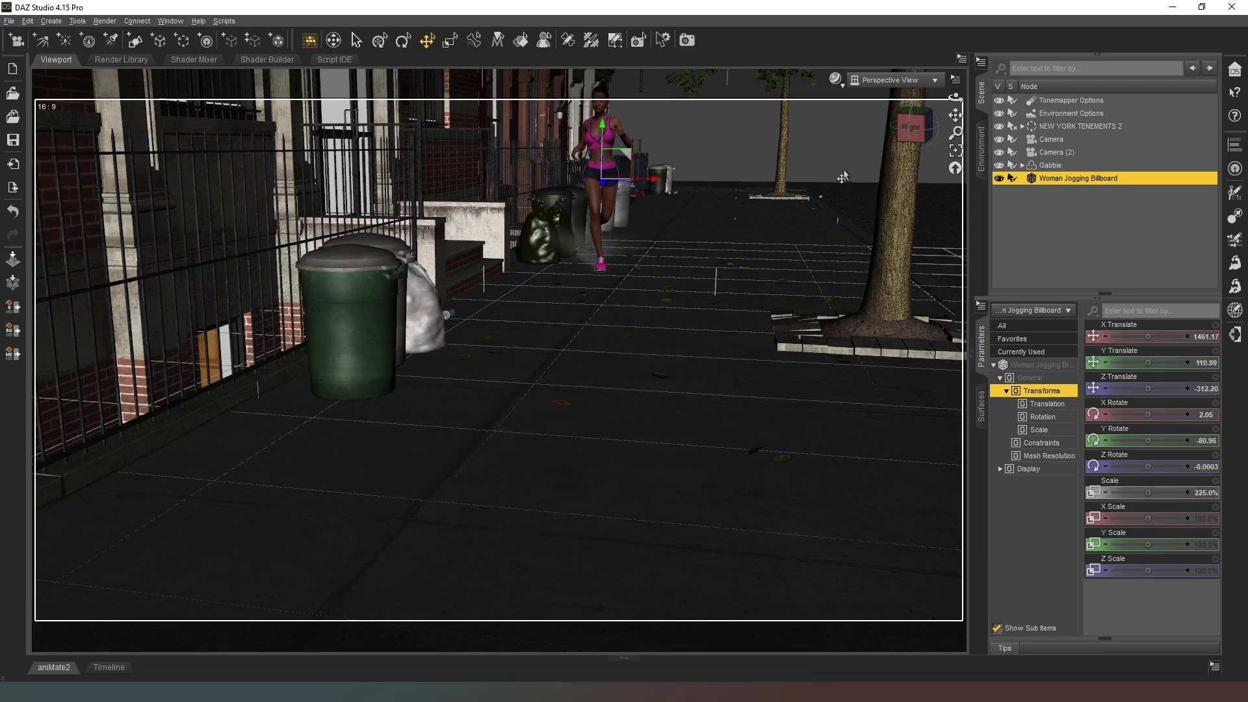
click(903, 79)
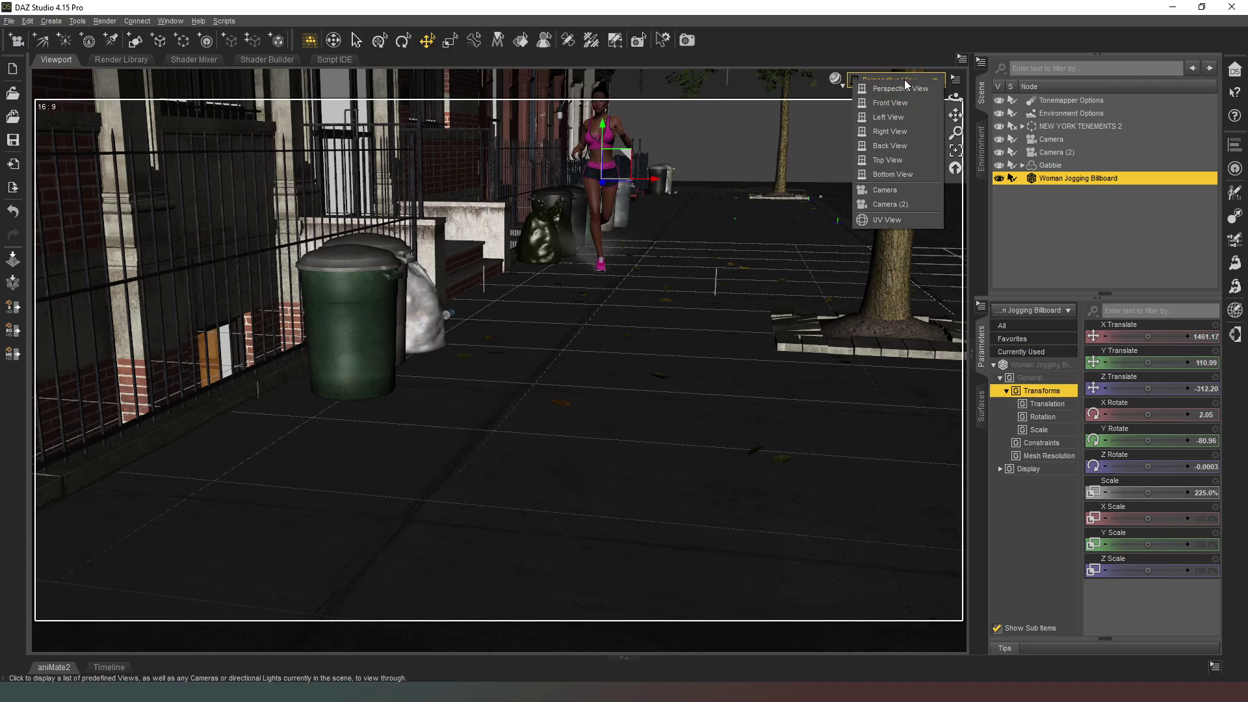
click(894, 203)
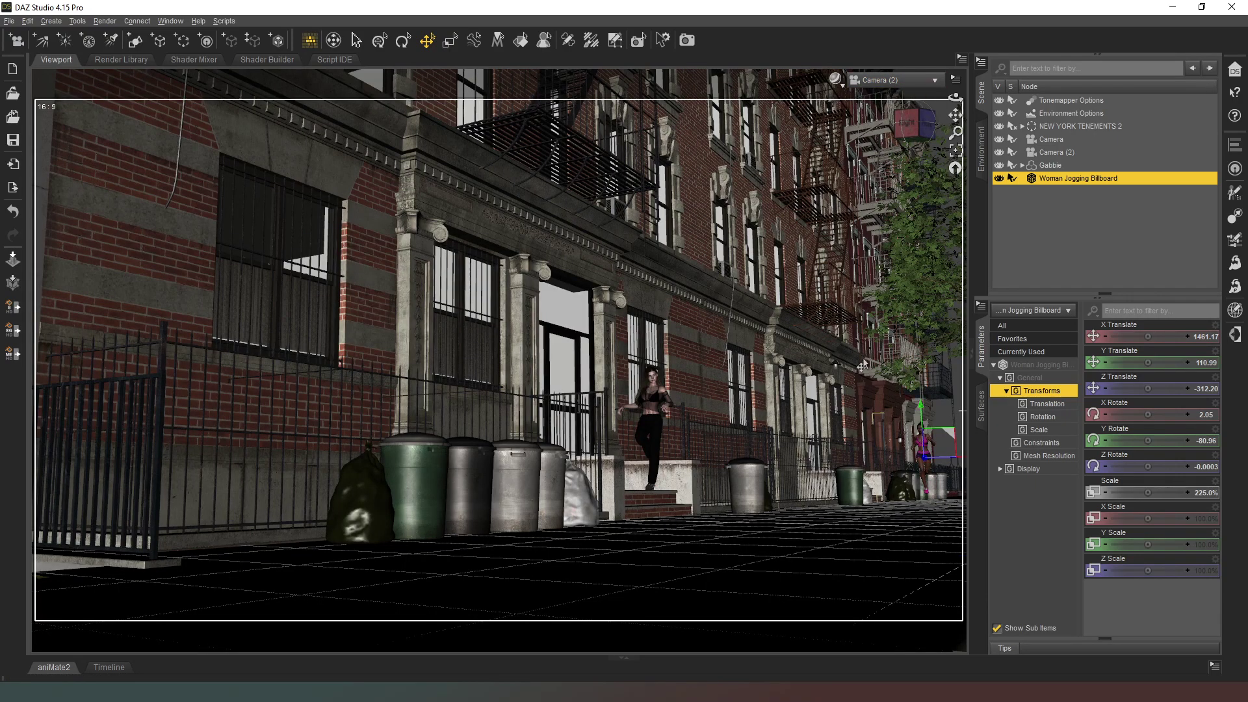
click(874, 80)
click(877, 88)
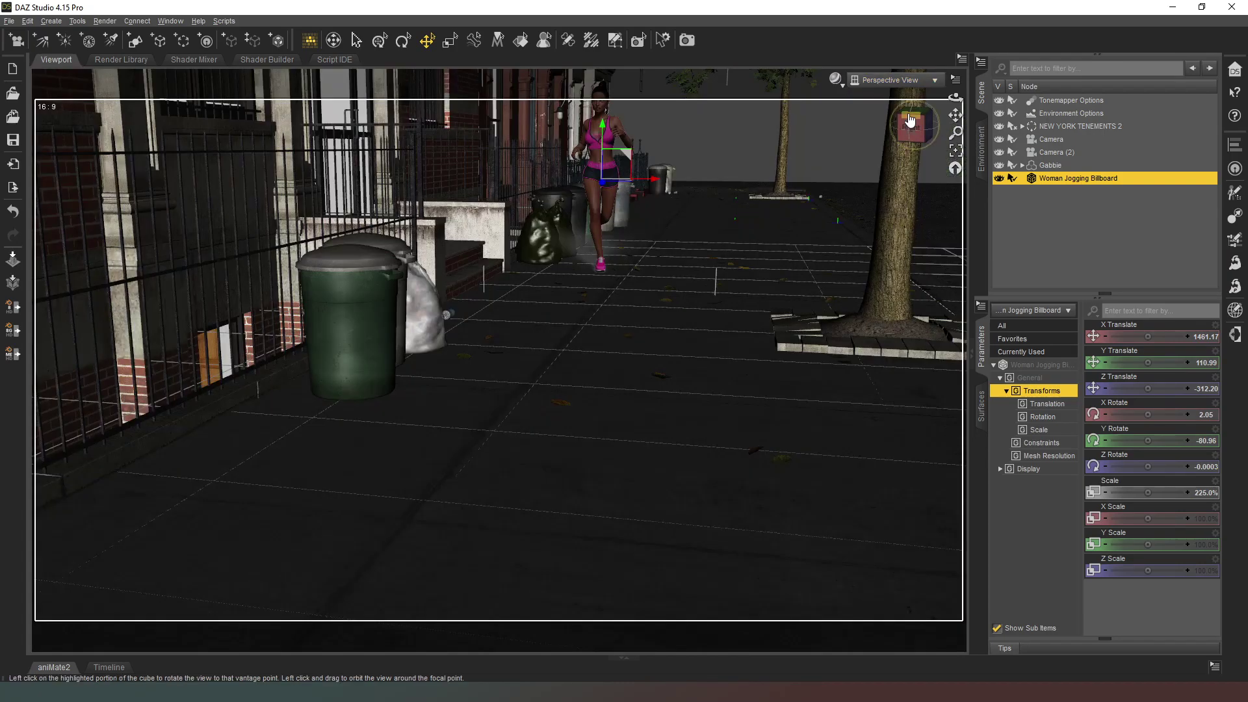
Turn on Depth of Field for Camera (2) and set its Focal Distance to 1420.80
mouse_move(909, 122)
mouse_down()
mouse_move(935, 125)
mouse_move(841, 116)
mouse_move(904, 121)
mouse_up()
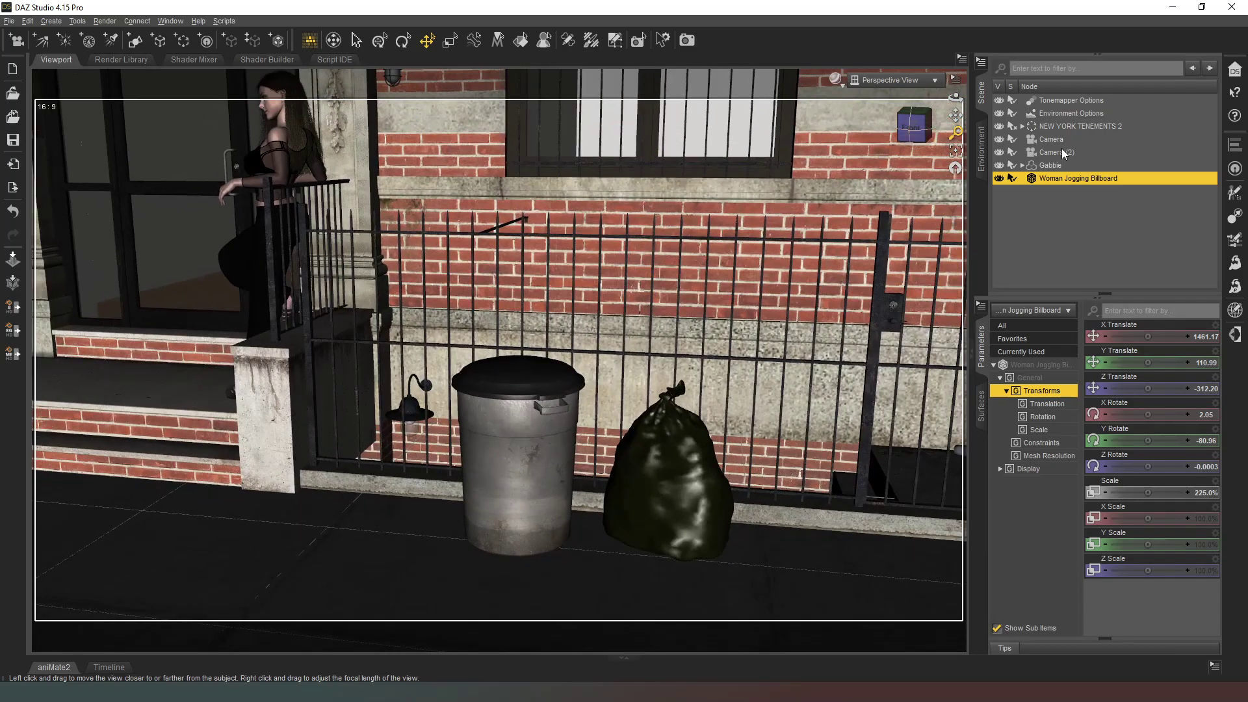
click(1062, 152)
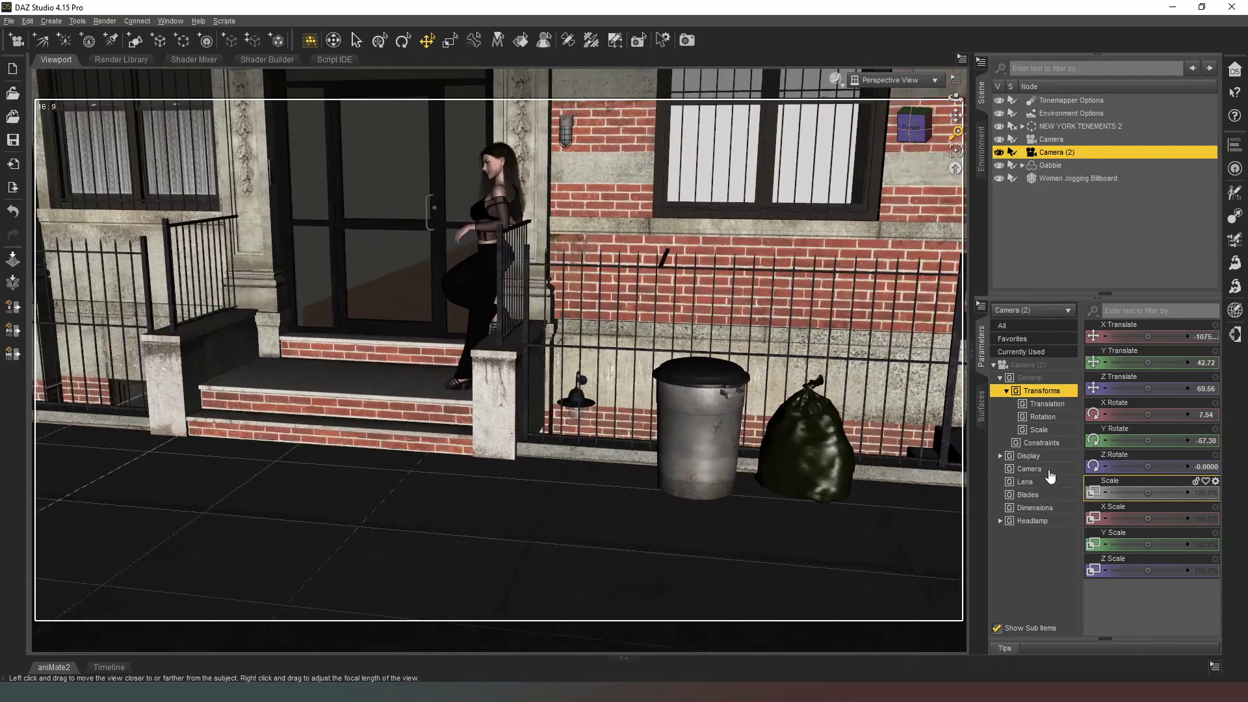
click(1030, 468)
click(1160, 415)
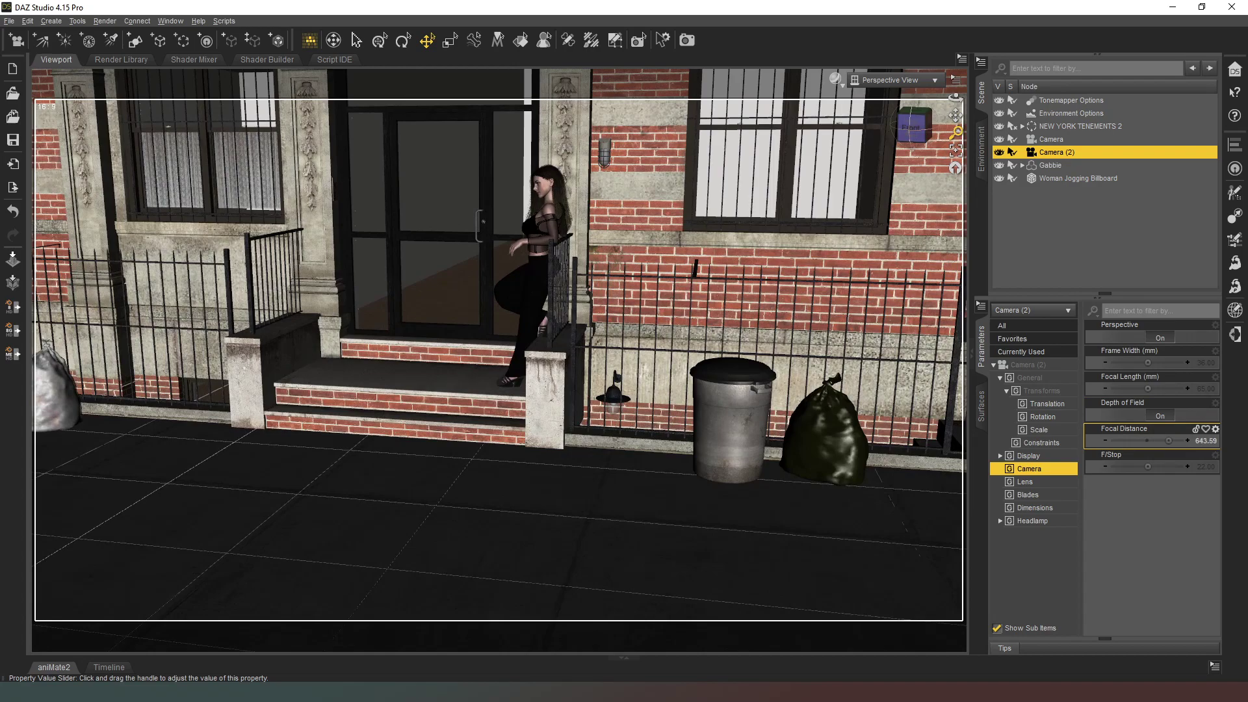
drag(1168, 440, 1174, 441)
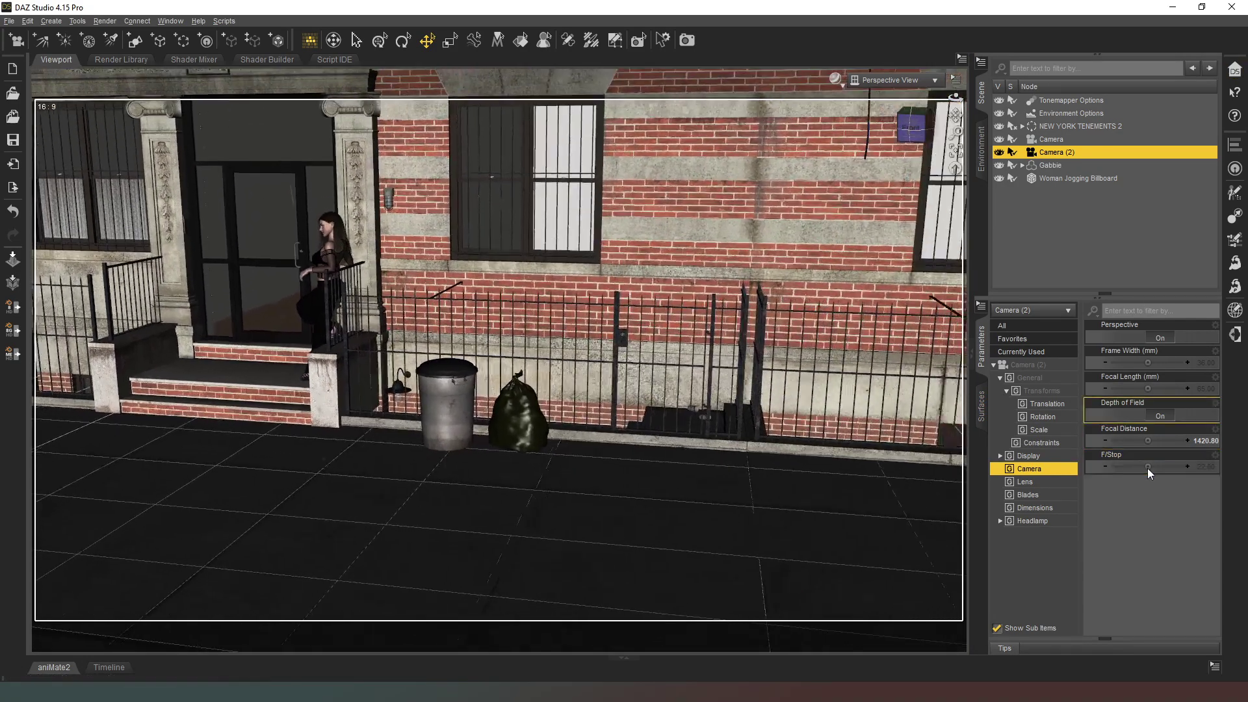
Set Camera (2)'s F/Stop to 13.20 and preview the depth of field through Camera (2) in NVIDIA Iray
drag(1106, 468, 1137, 466)
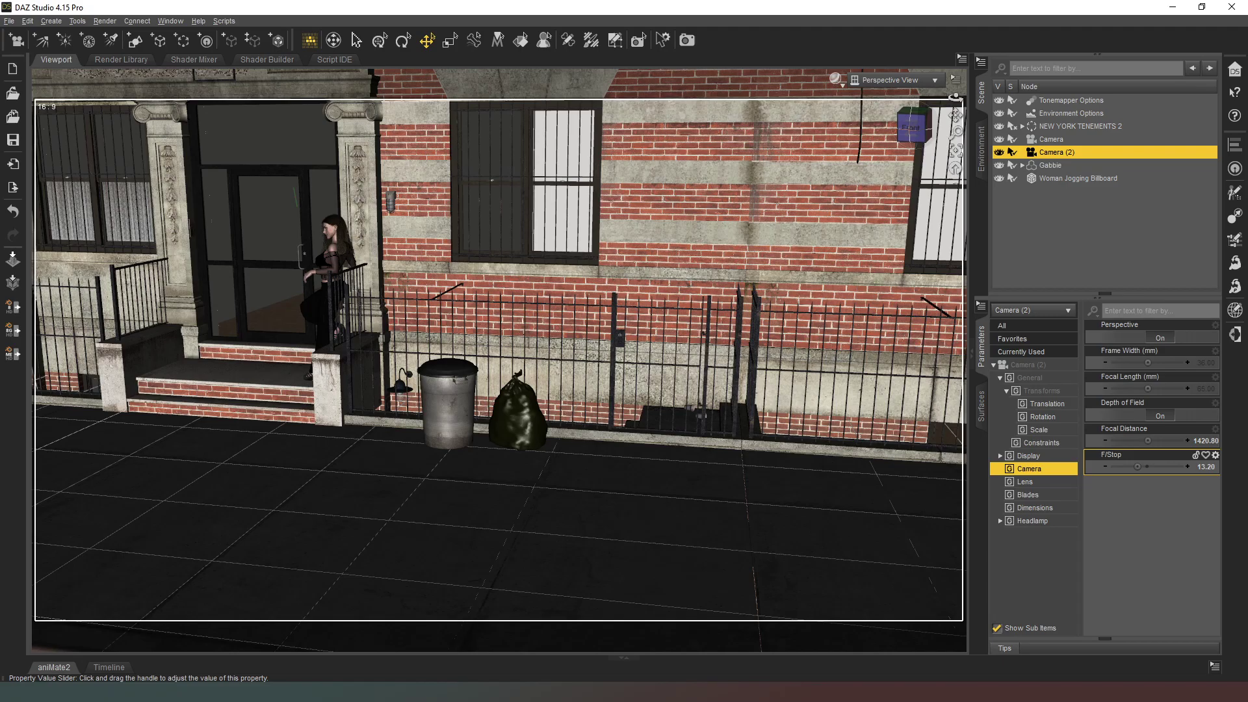
click(890, 79)
click(898, 204)
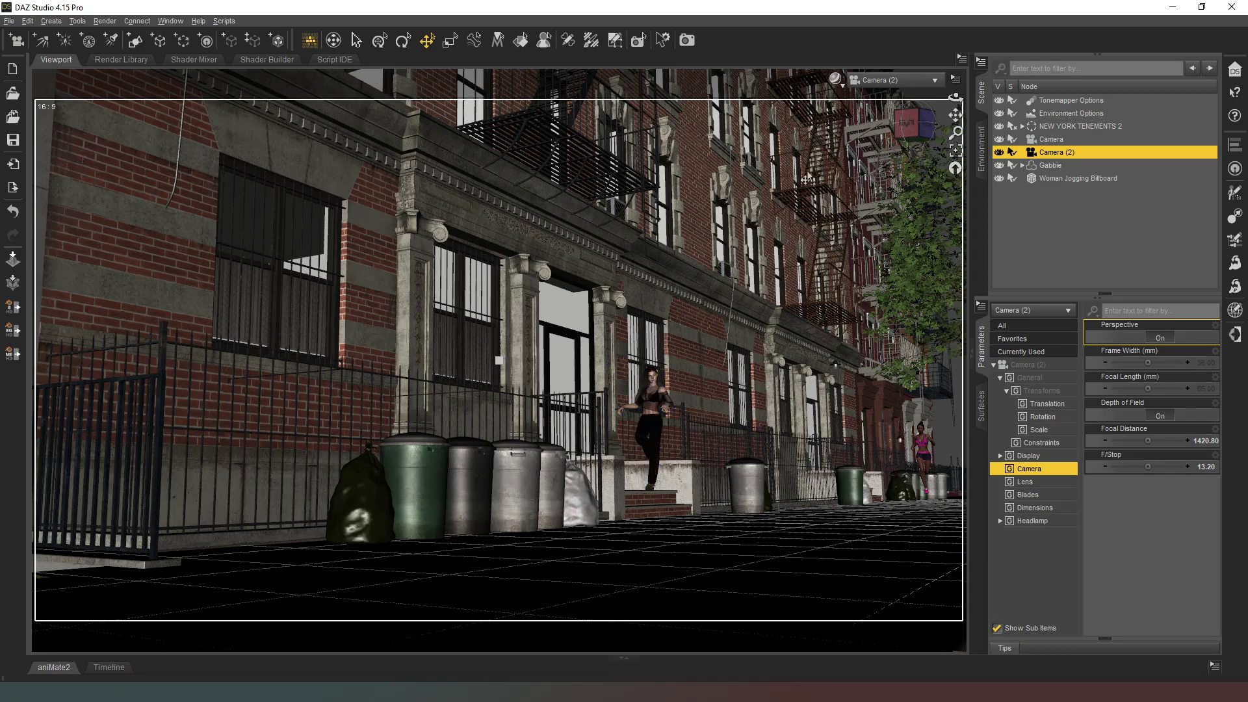
click(843, 93)
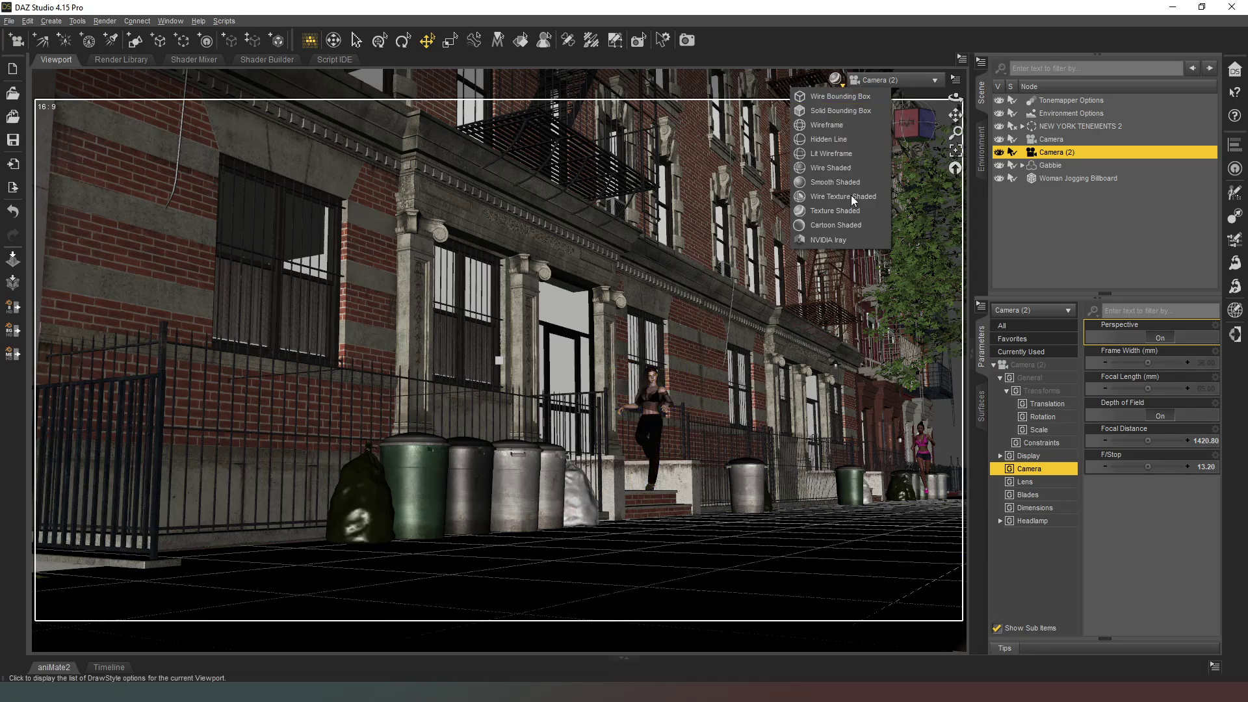
click(852, 241)
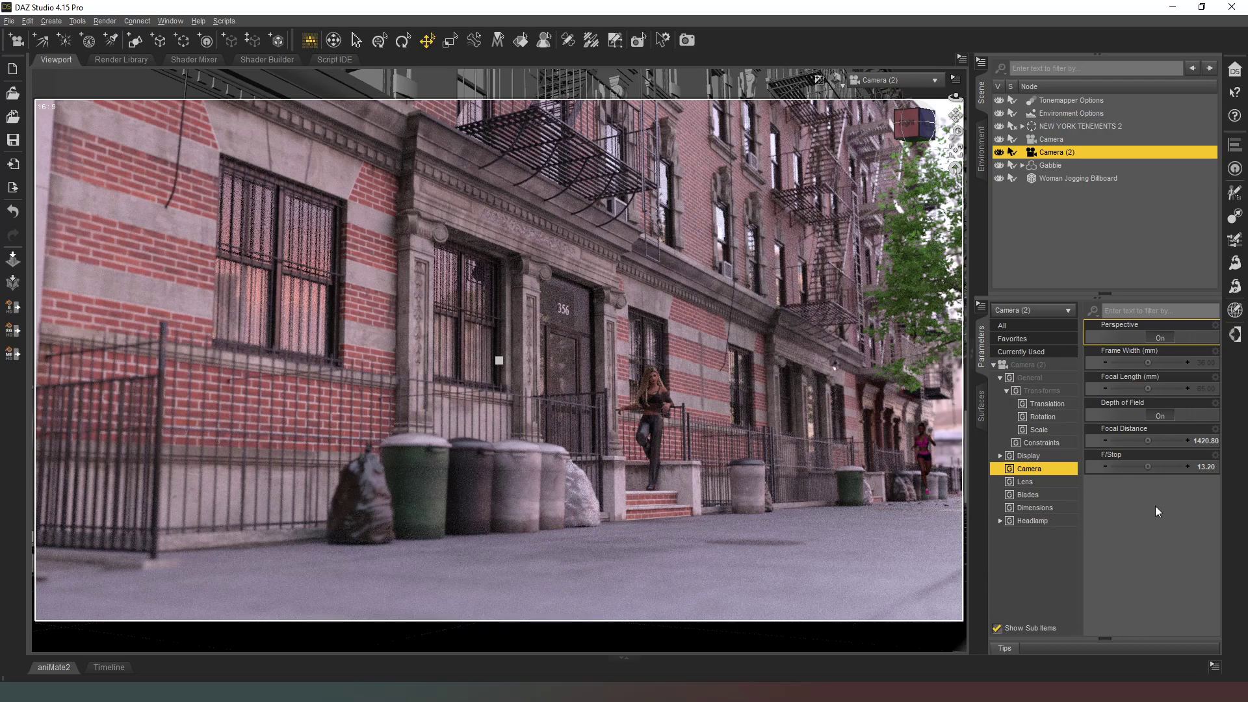
Try lowering the jogging billboard with Y Translate values of 0, 70 and 80, checking each in the Iray preview
click(1056, 180)
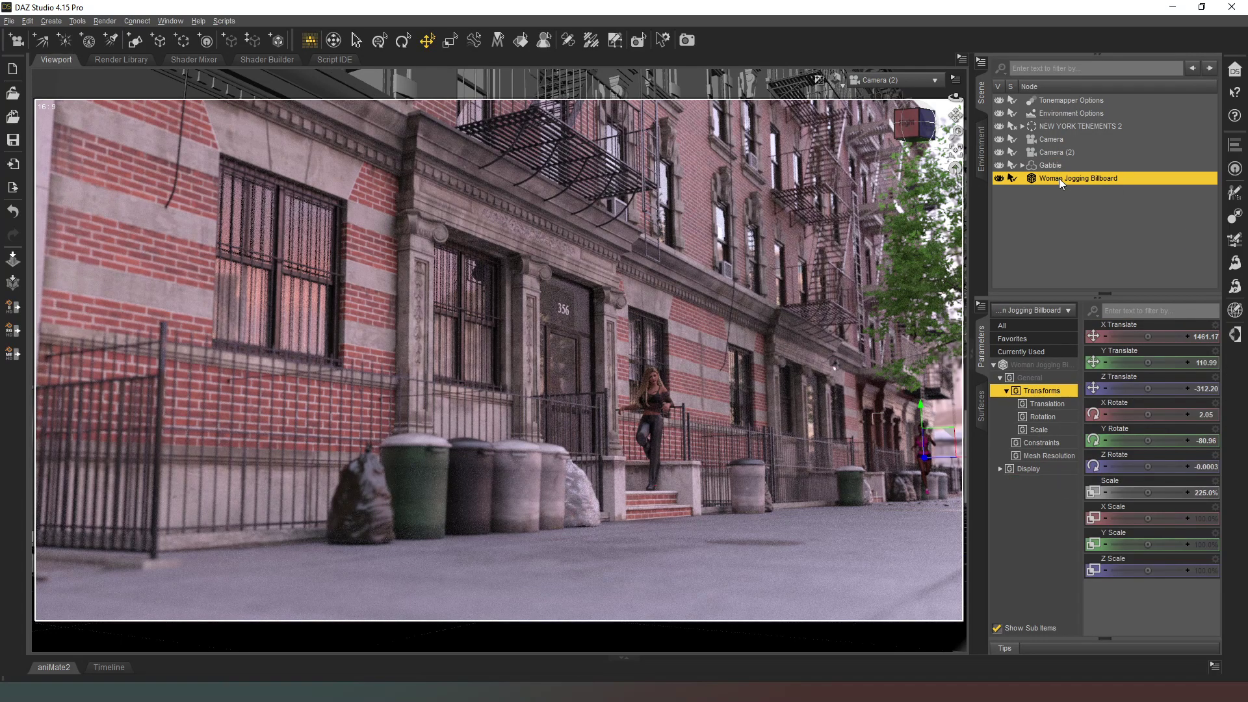
click(1212, 365)
text(0)
key(Return)
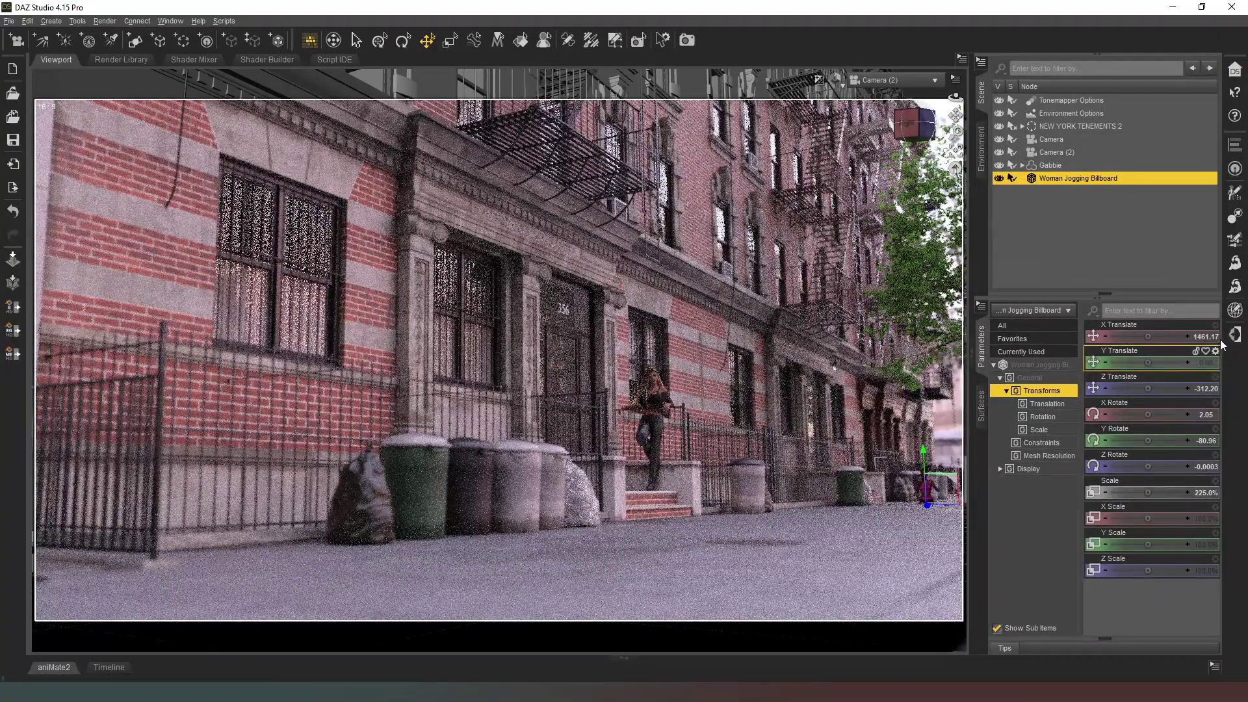
click(1204, 362)
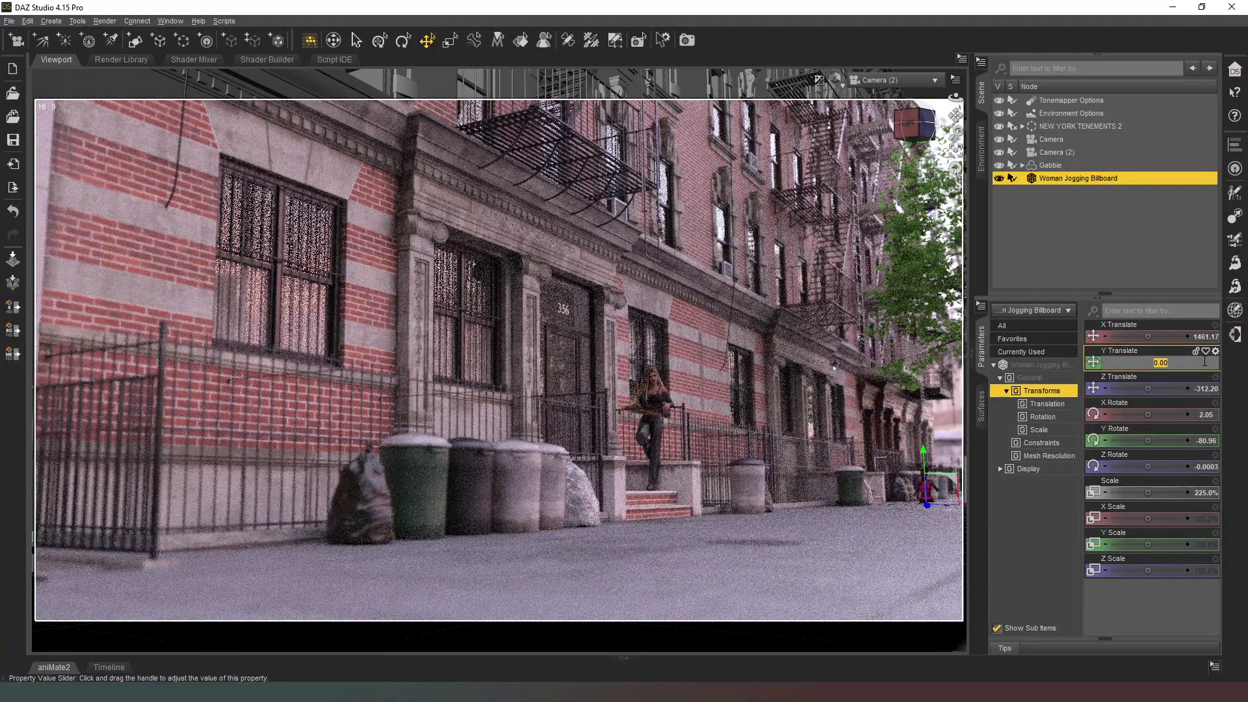
text(70)
key(Return)
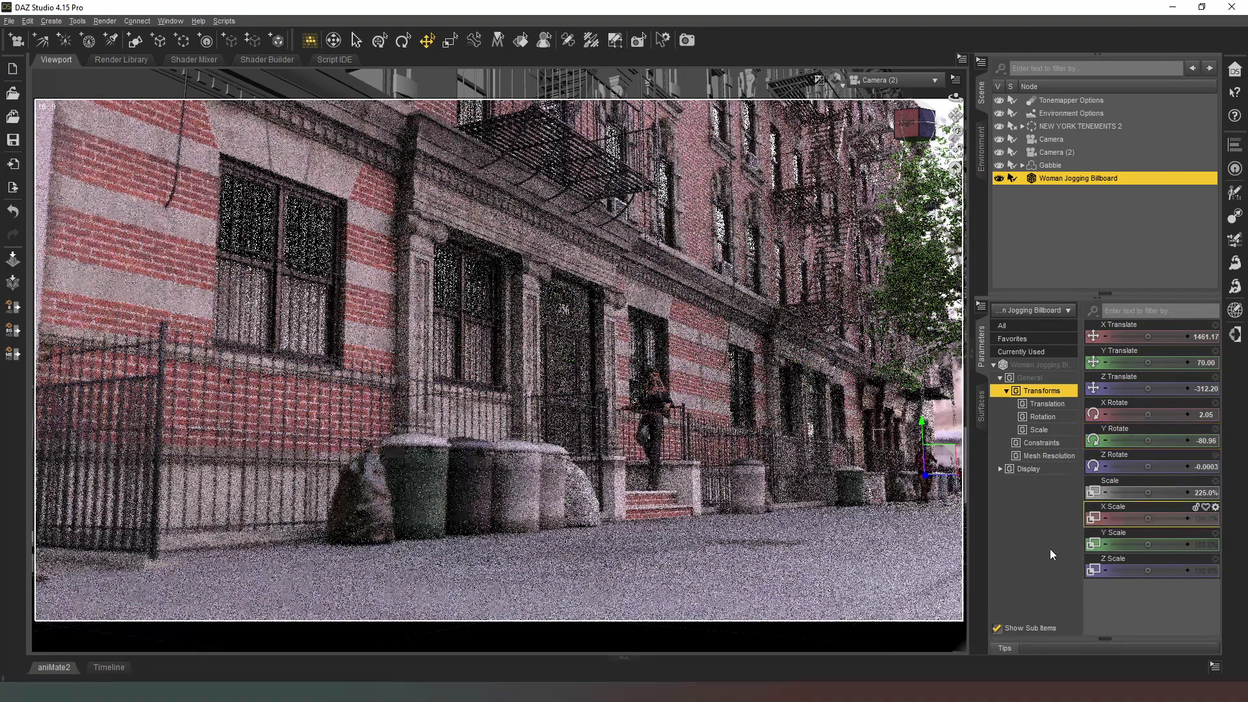
click(1196, 362)
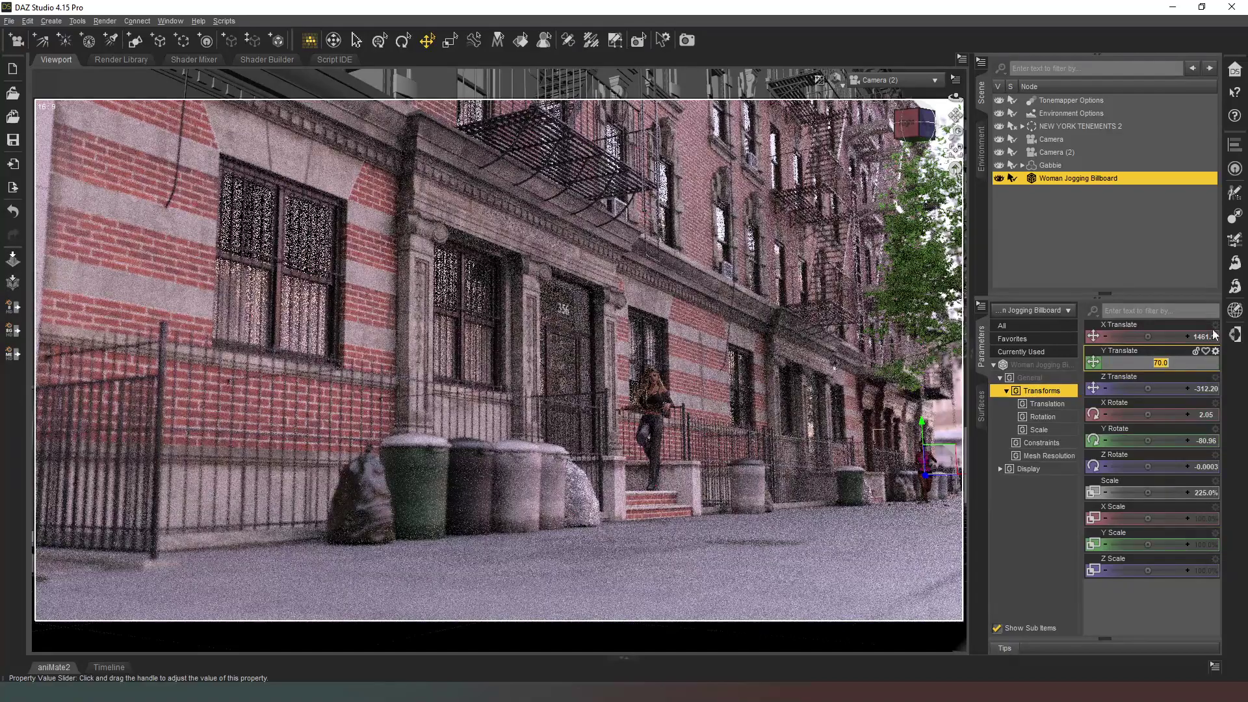
key(Return)
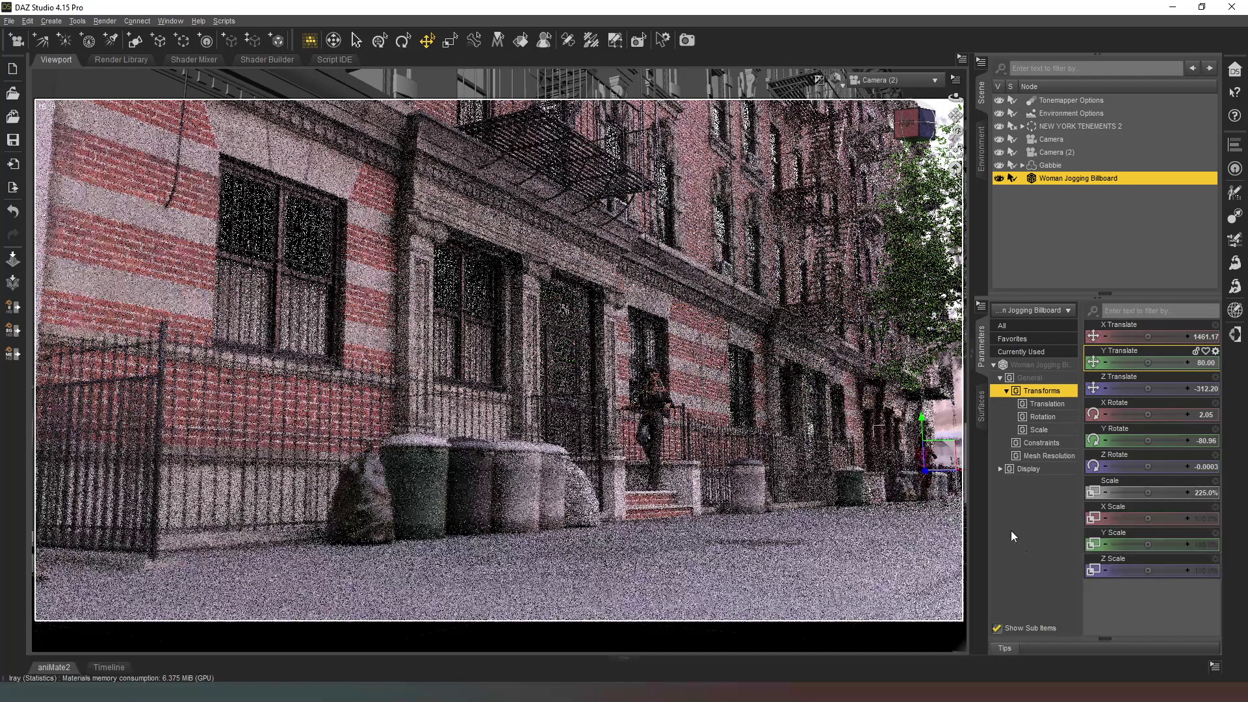
Set the jogging billboard's Y Translate to 90 and deselect it to check its height above the sidewalk
click(1202, 363)
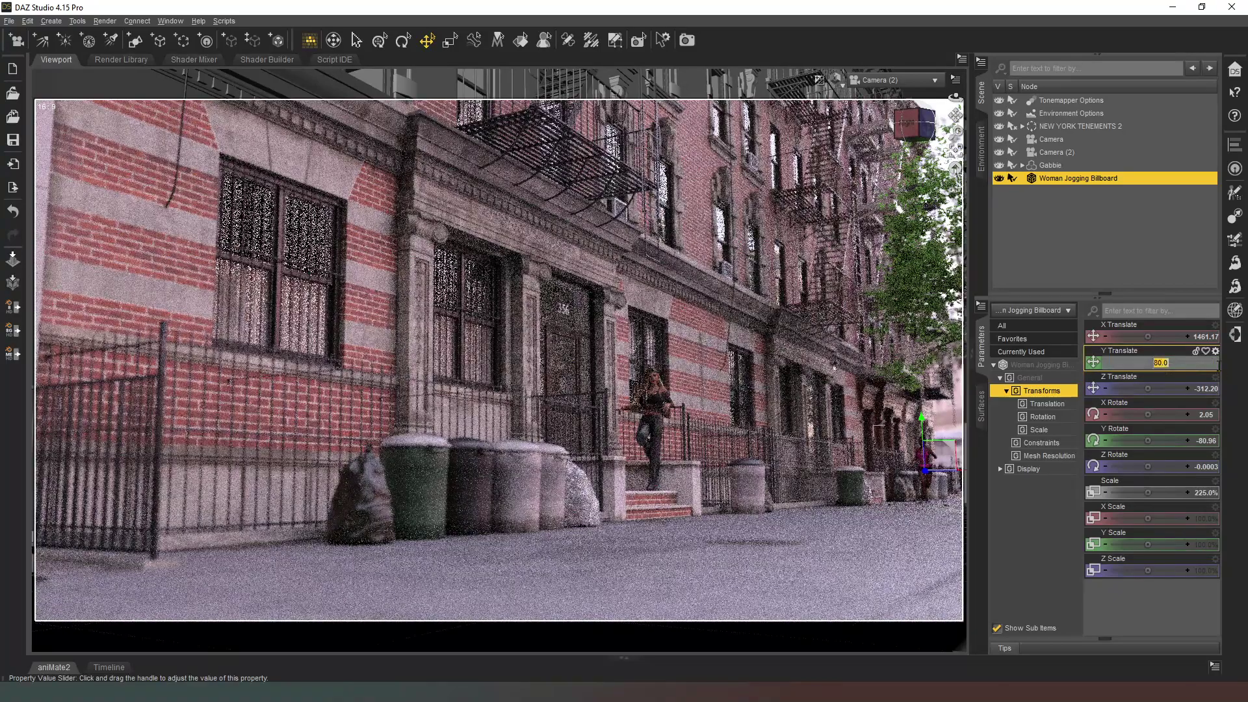
text(90)
key(Return)
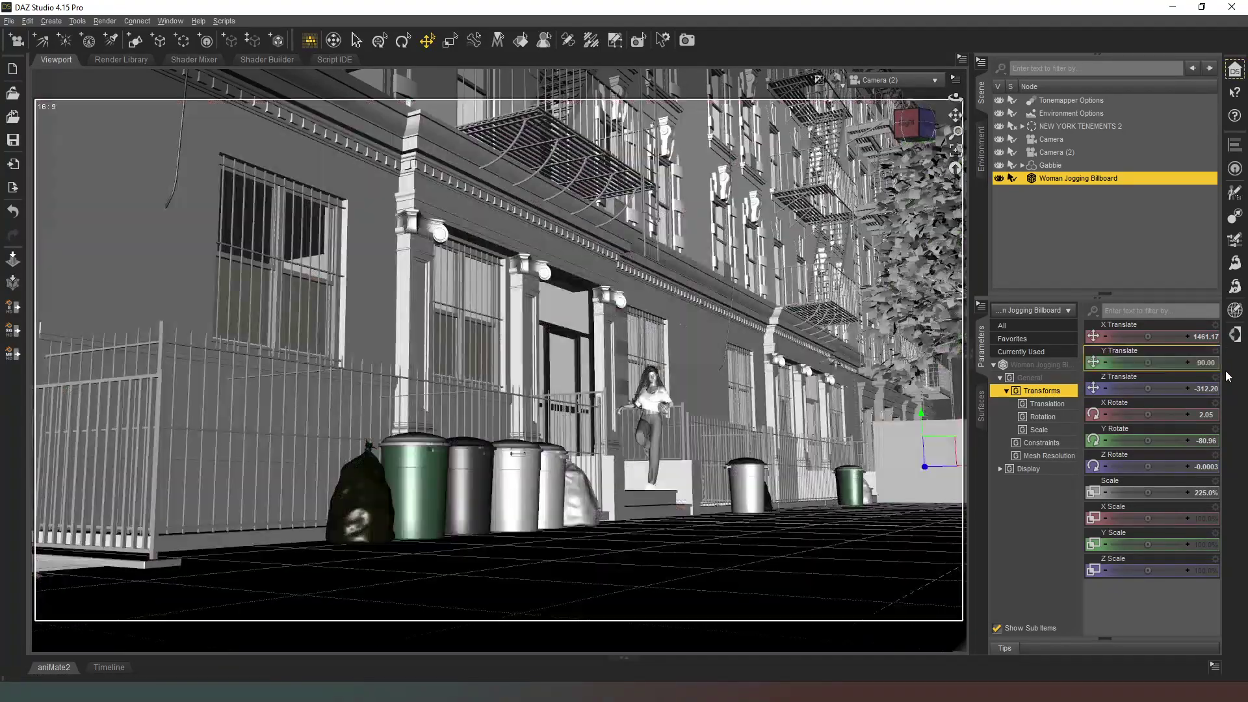
click(1103, 386)
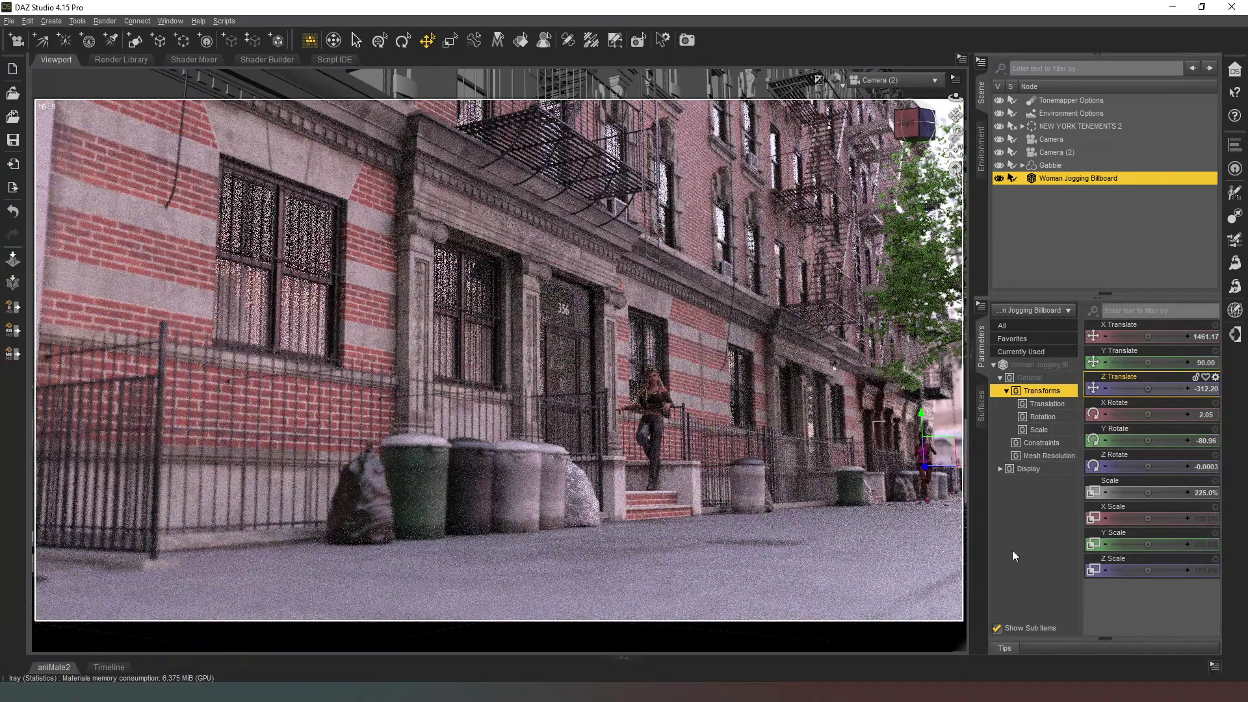
click(1064, 227)
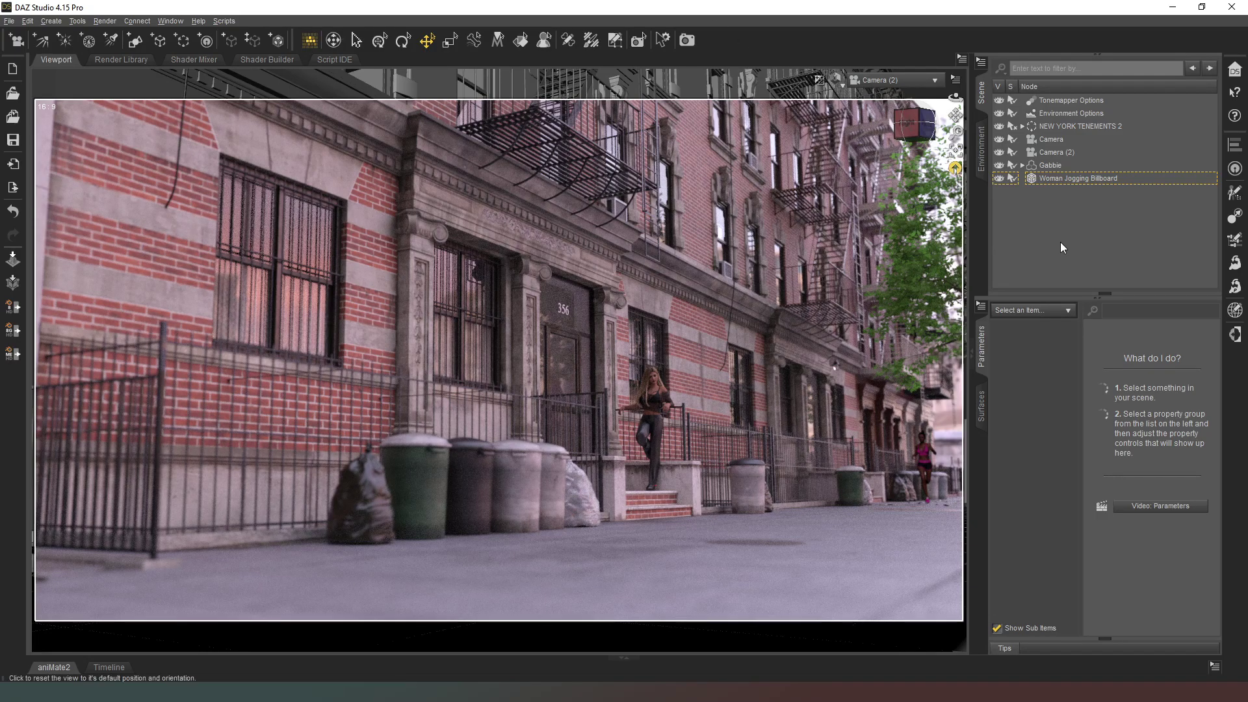
Return the Camera (2) view to Texture Shaded display and save the scene
click(836, 79)
click(860, 207)
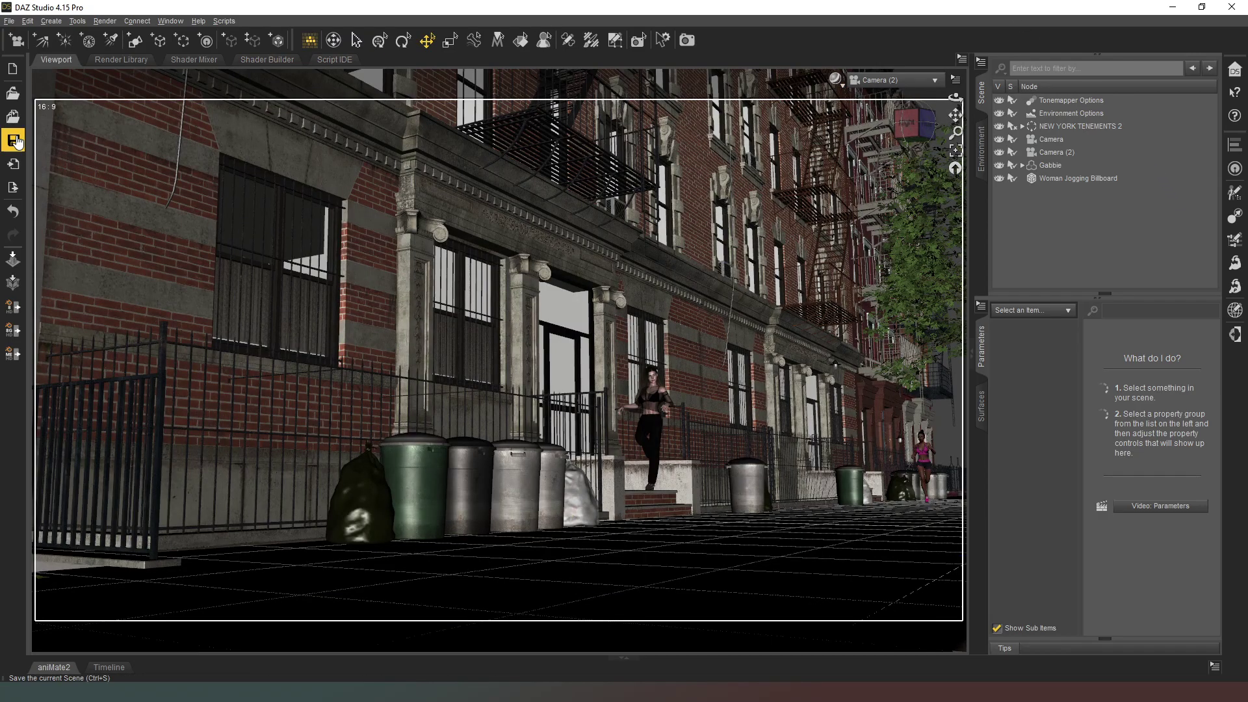
click(11, 138)
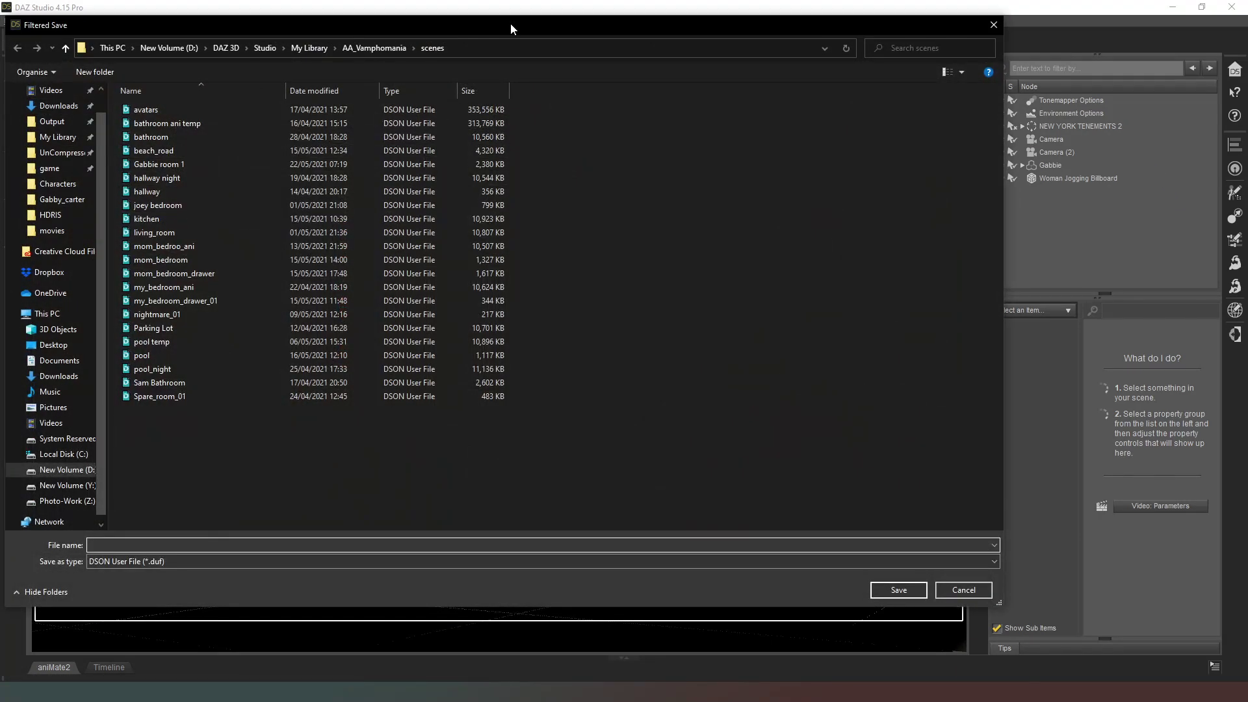
key(Escape)
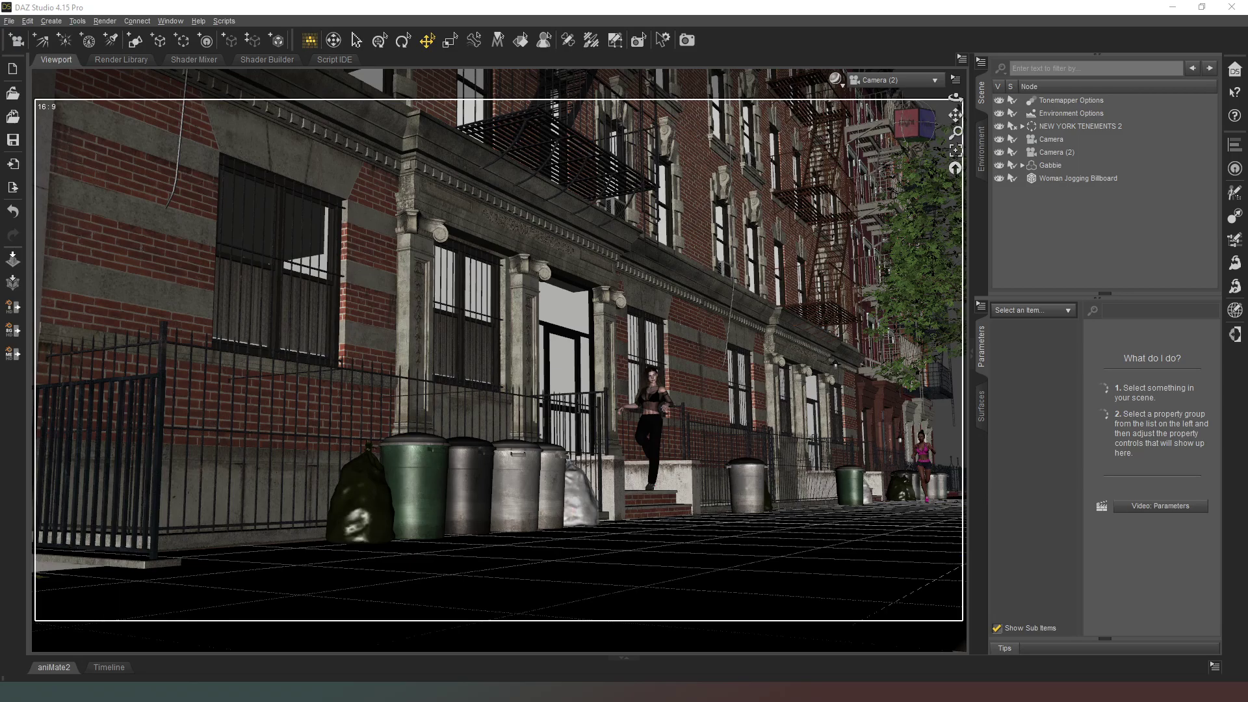
key(ctrl+s)
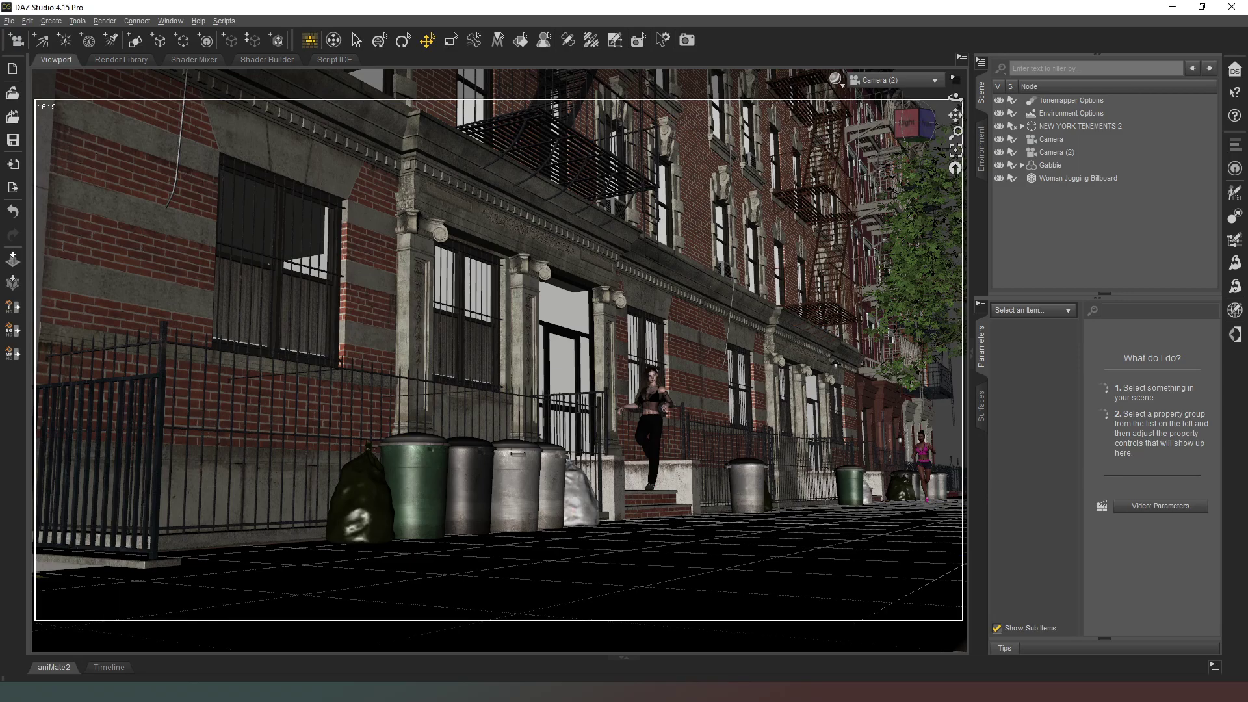